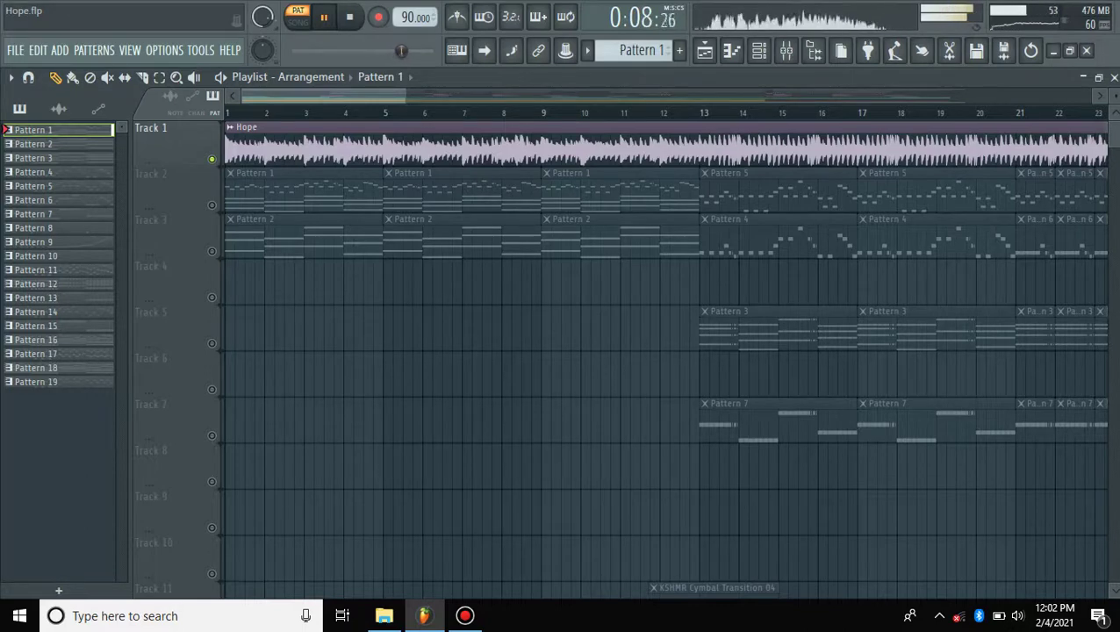
Audition Pattern 2 and then briefly Pattern 3 on their own in pattern mode
left_click(33, 144)
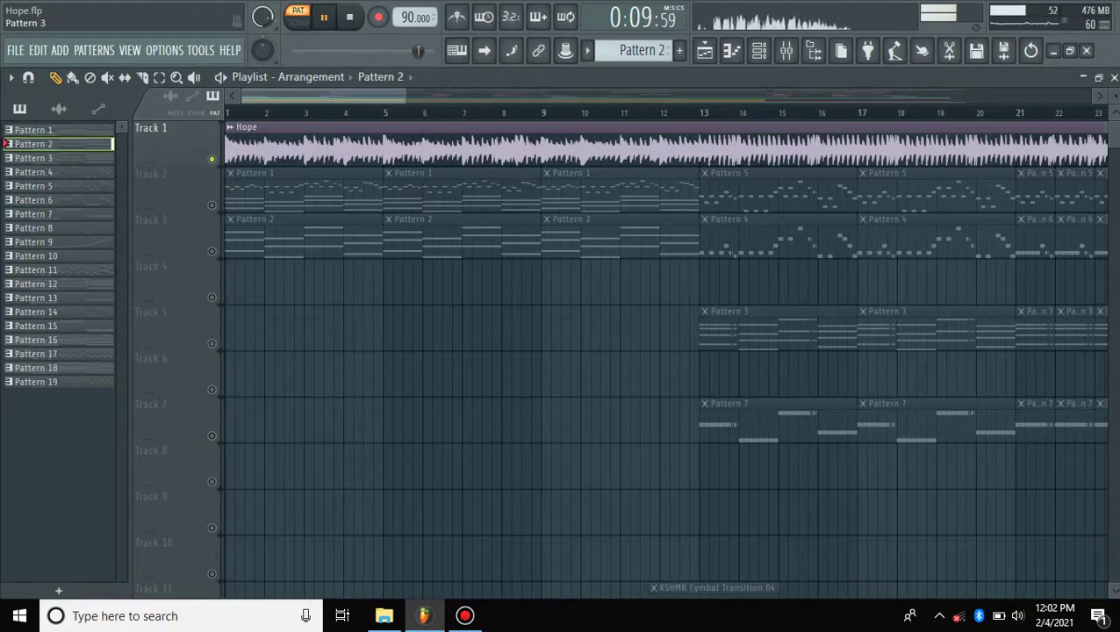
key("space")
left_click(33, 158)
key("space")
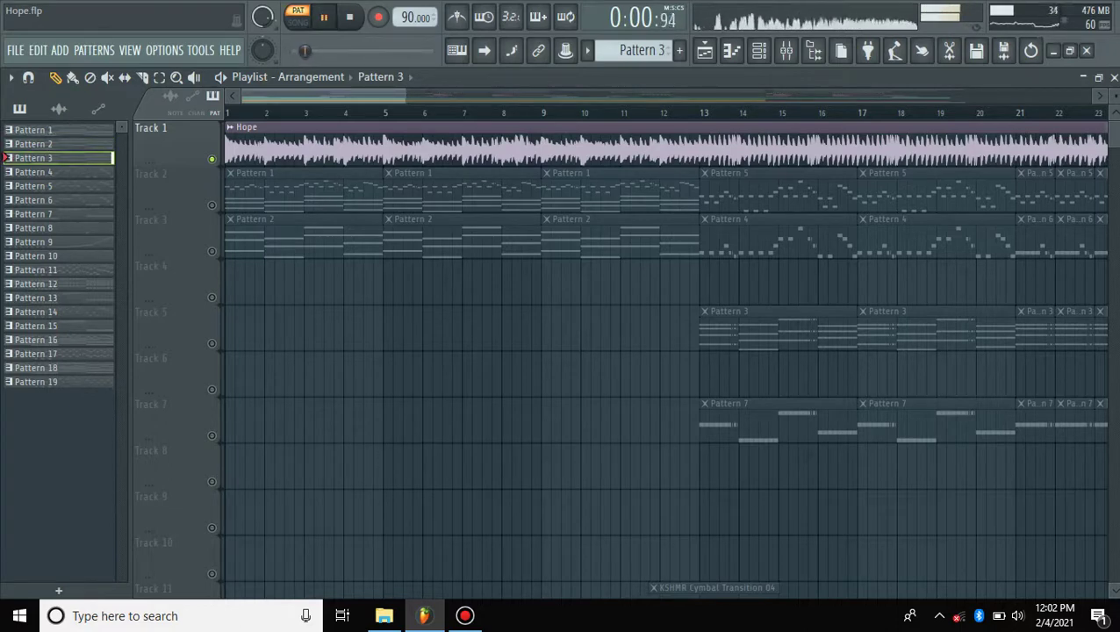
key("space")
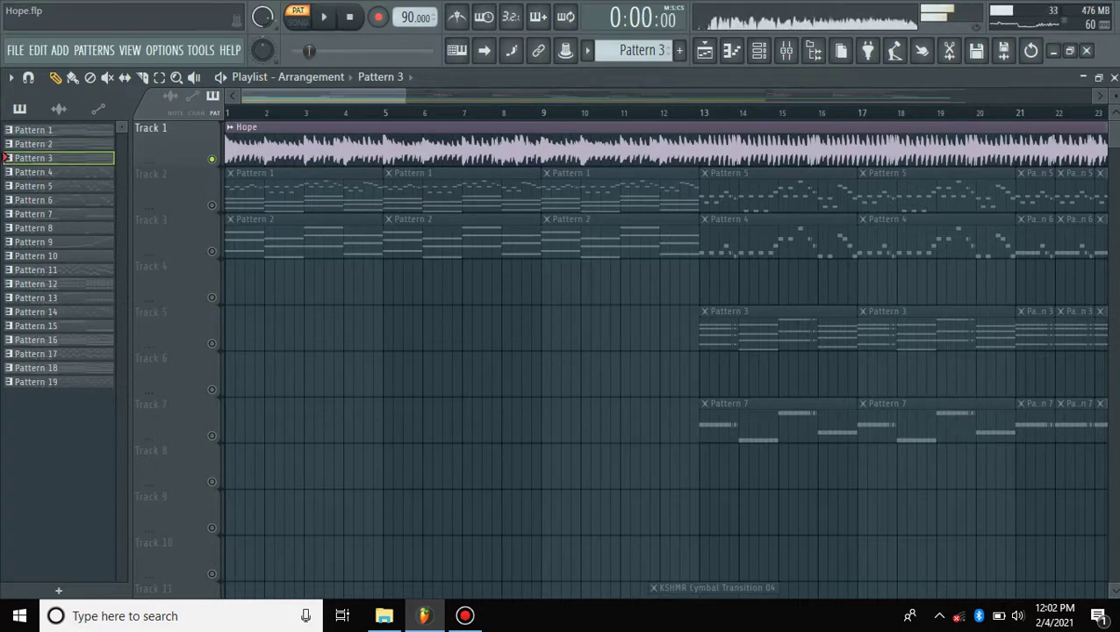
Open the Sylenth1 [64bit] instrument that holds the notes of Pattern 3
left_click(731, 50)
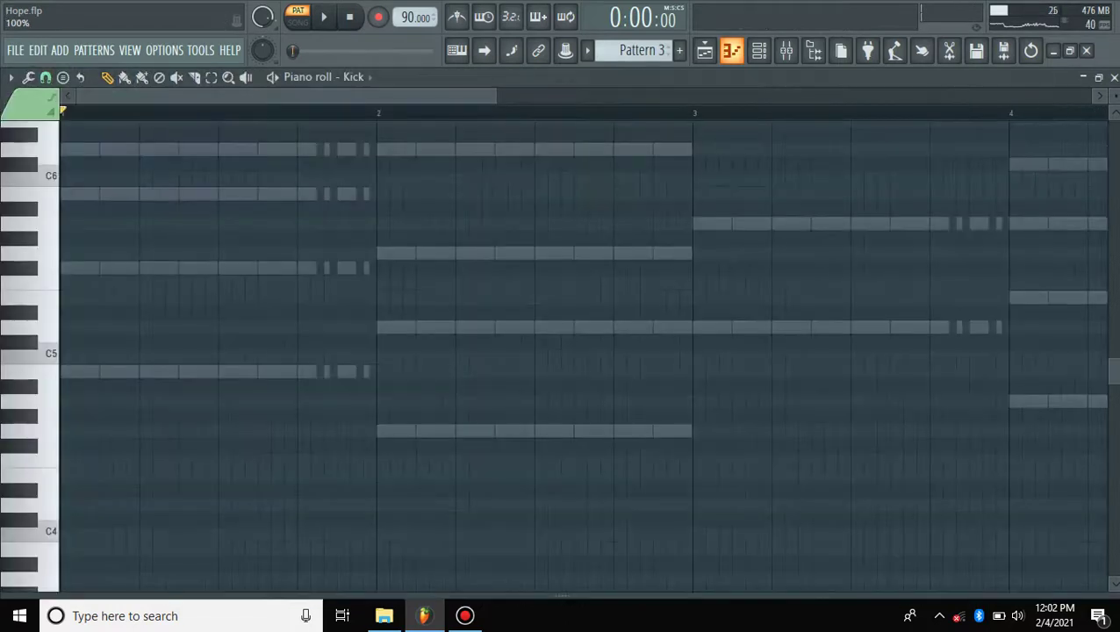
left_click(731, 50)
left_click(758, 50)
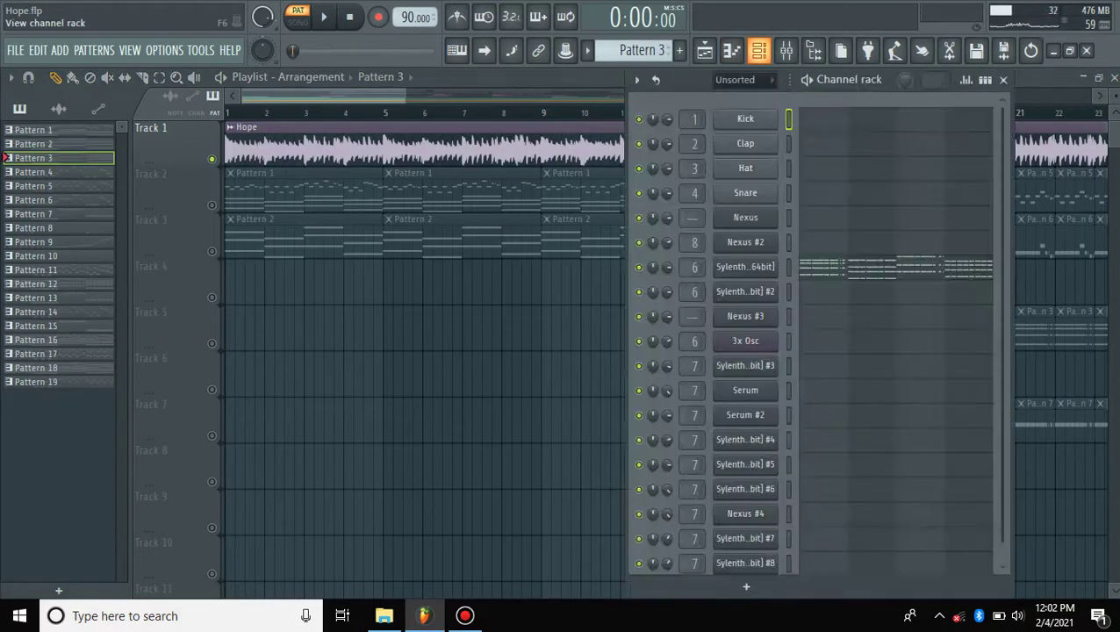
left_click(745, 266)
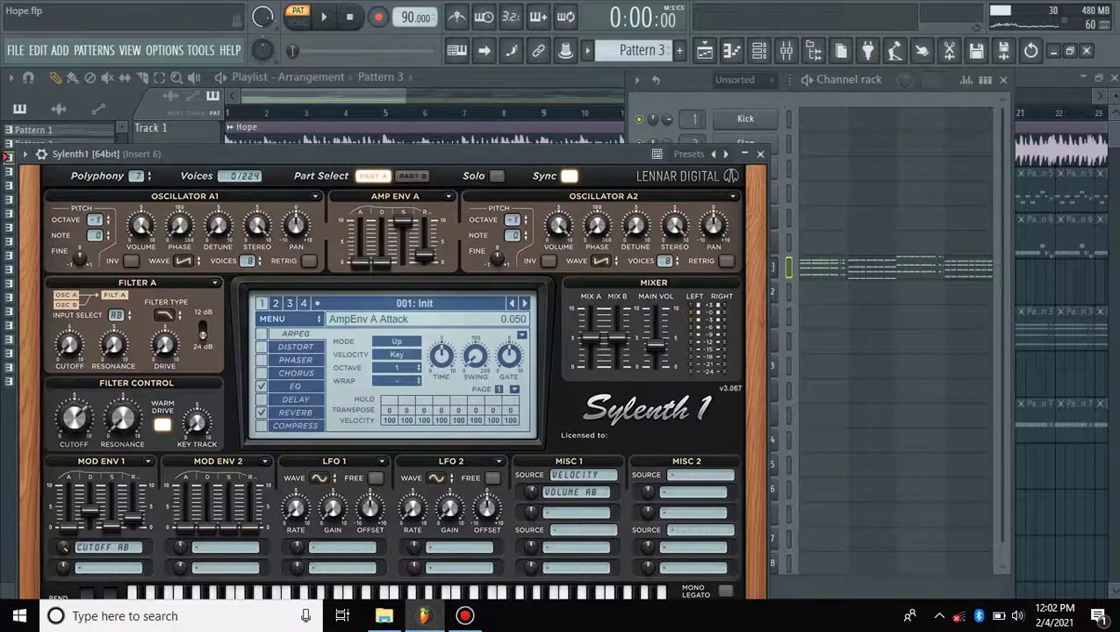
Audition Pattern 3 through its Sylenth1 instrument and close the plugin and channel rack
left_click_drag(75, 419, 74, 428)
key("space")
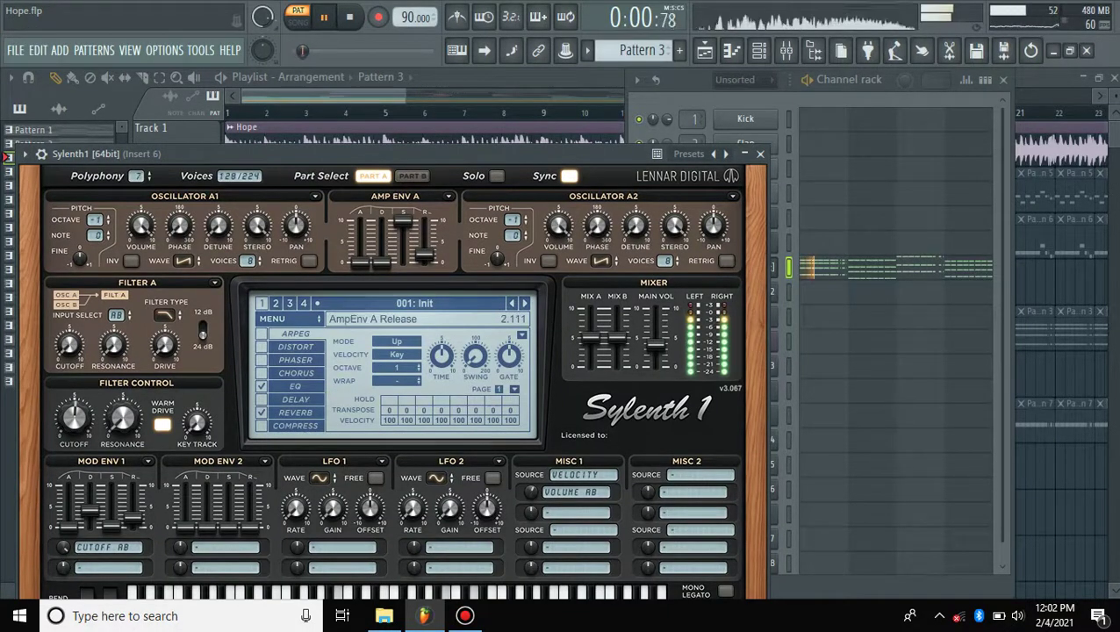
left_click(760, 153)
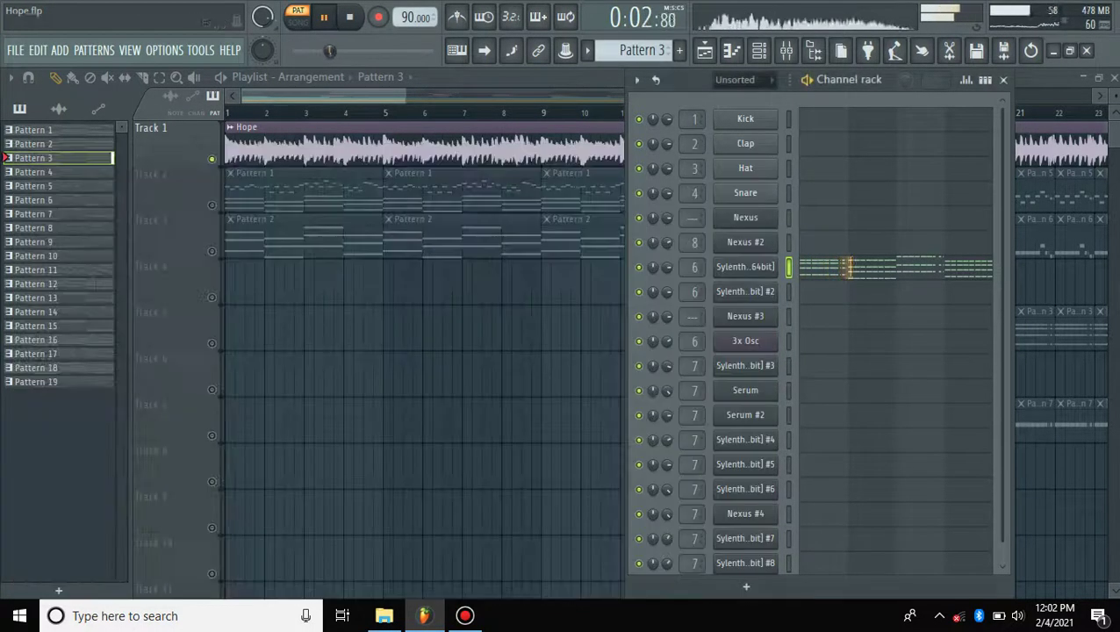
left_click(1002, 79)
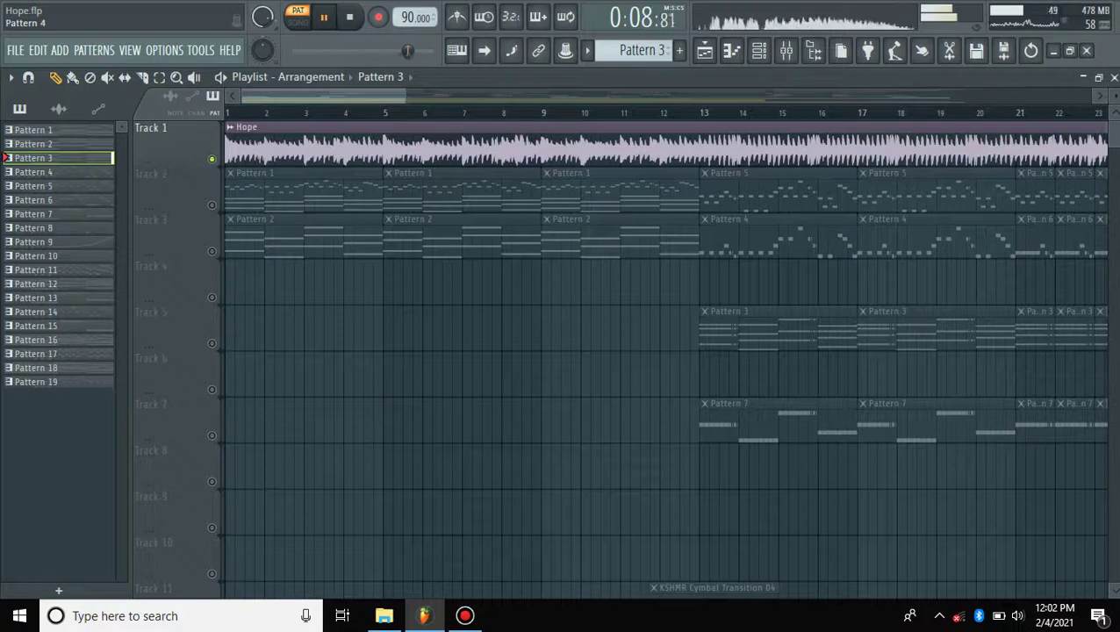
key("space")
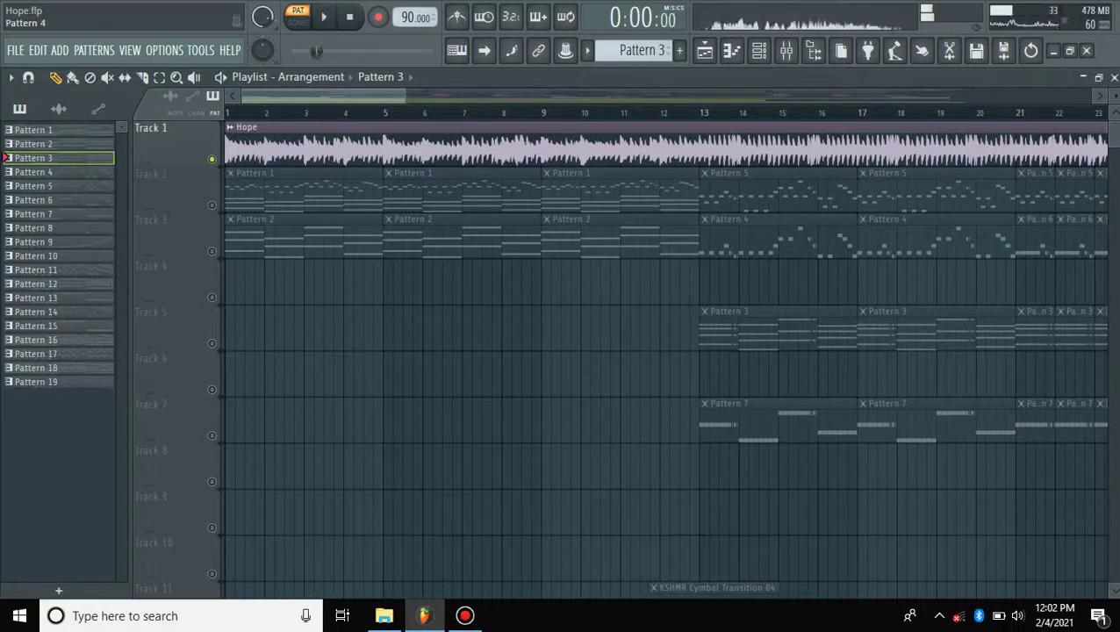
Audition Pattern 4 and then Pattern 5, stopping playback after each one
left_click(35, 172)
key("space")
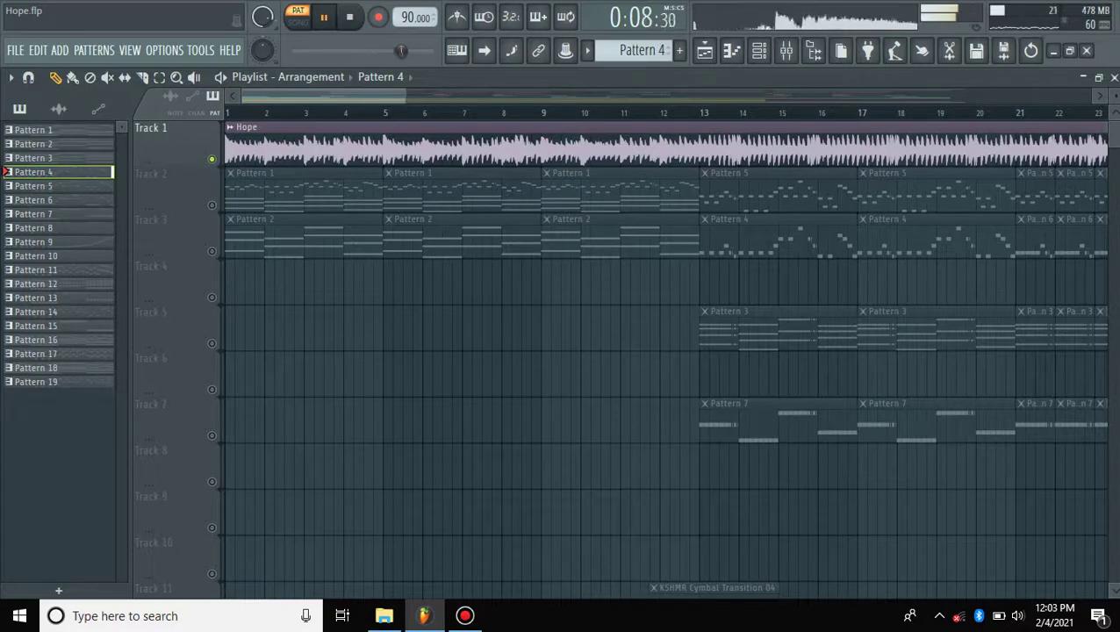
key("space")
left_click(34, 186)
key("space")
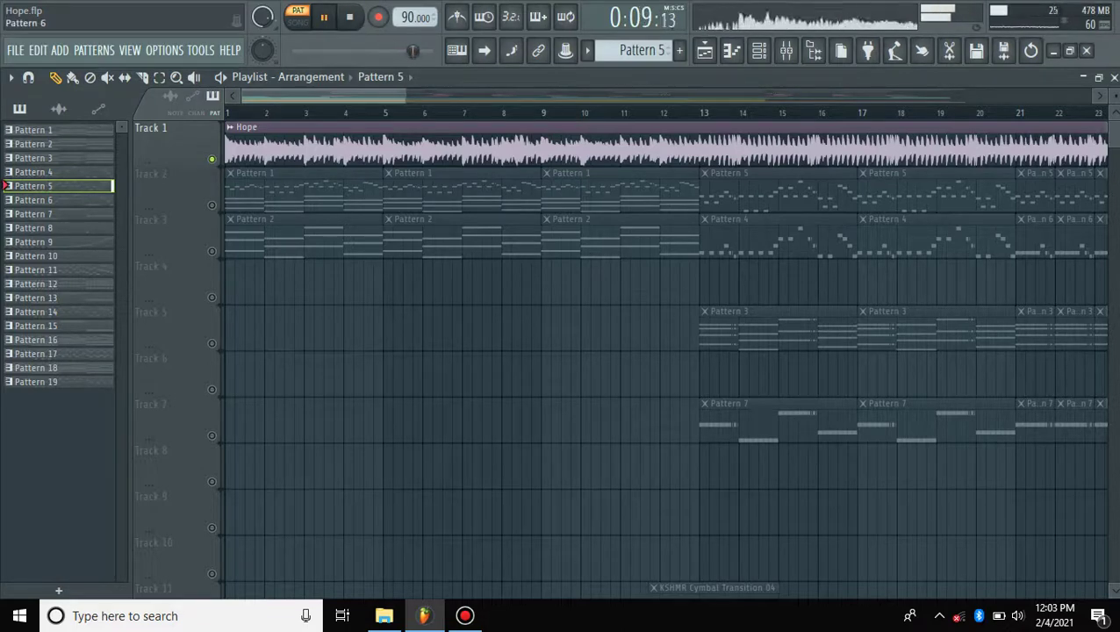
key("space")
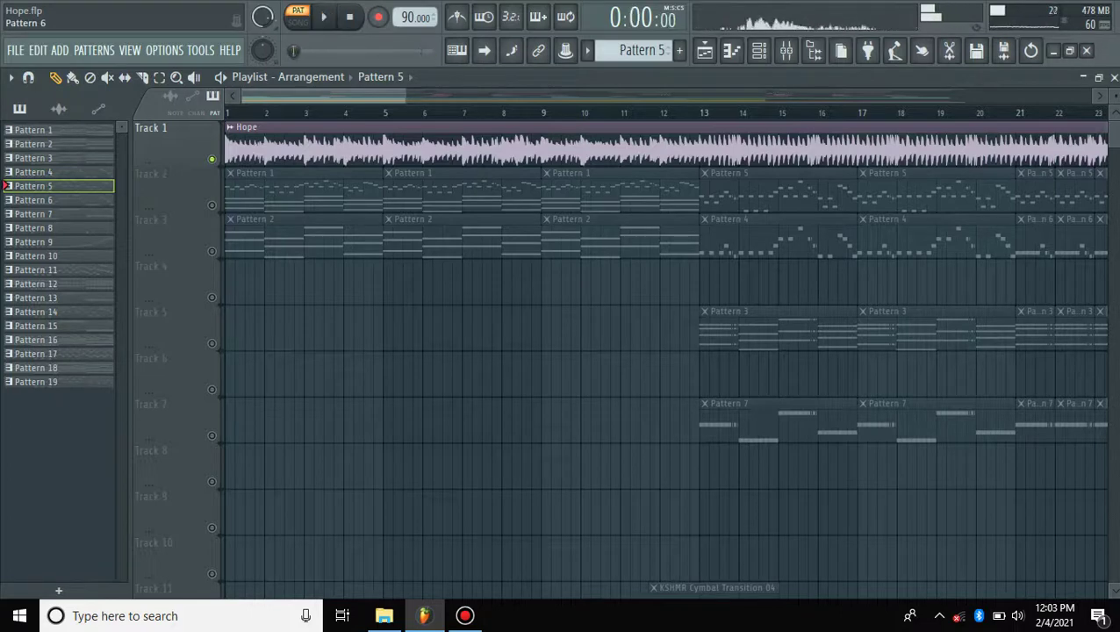
Audition Pattern 6, switch to Pattern 7 during playback, and stop after hearing it
left_click(33, 200)
key("space")
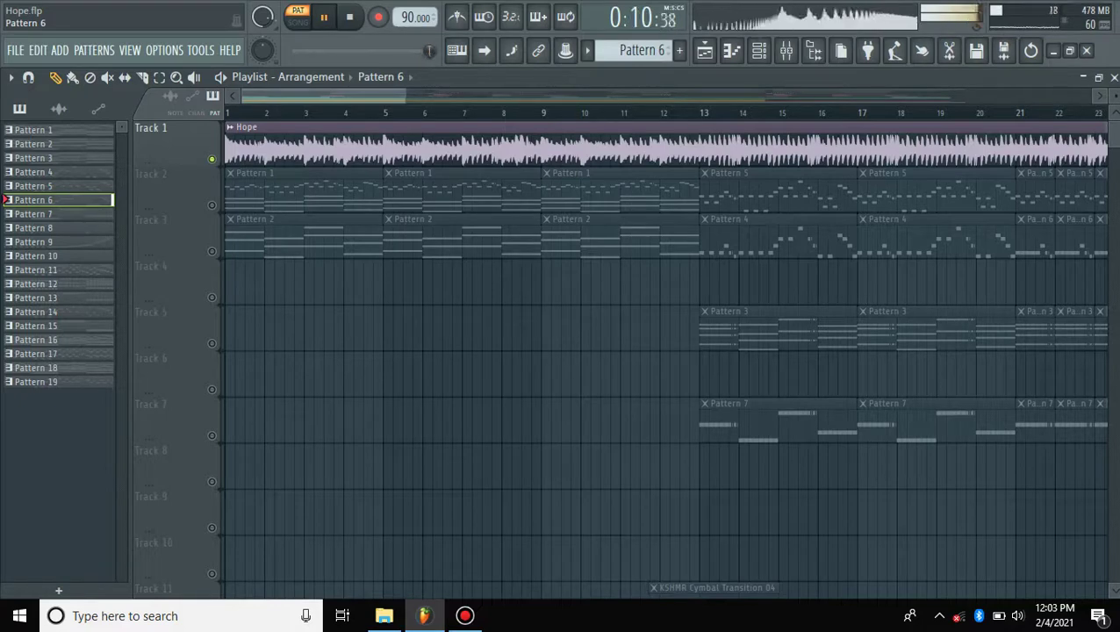
left_click(34, 213)
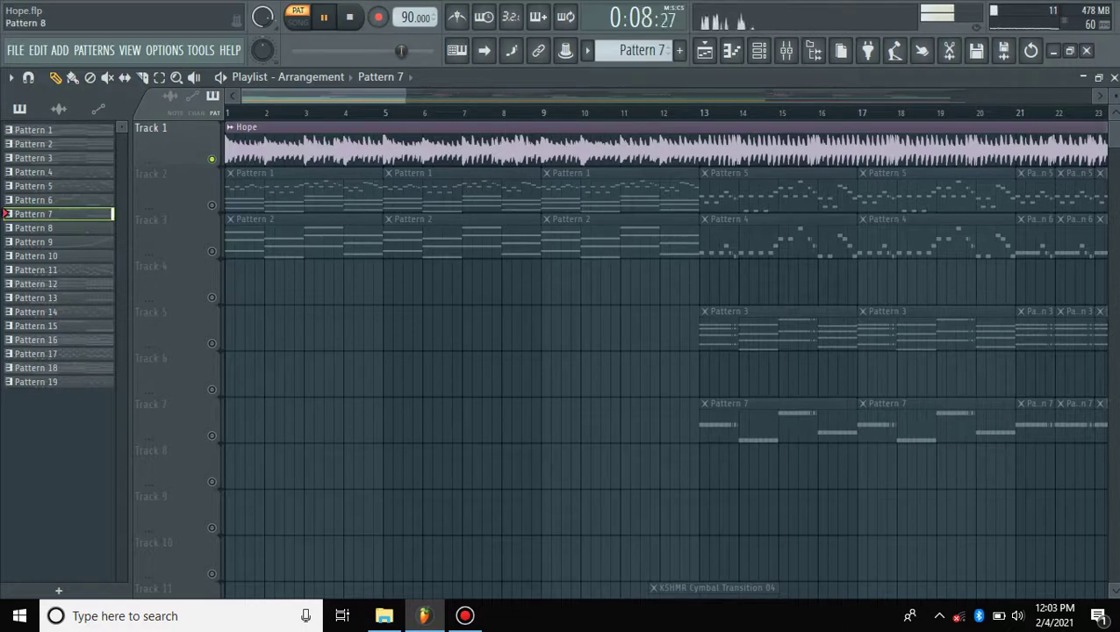
key("space")
Audition Pattern 8 and then Pattern 9, stopping playback after each one
left_click(33, 227)
key("space")
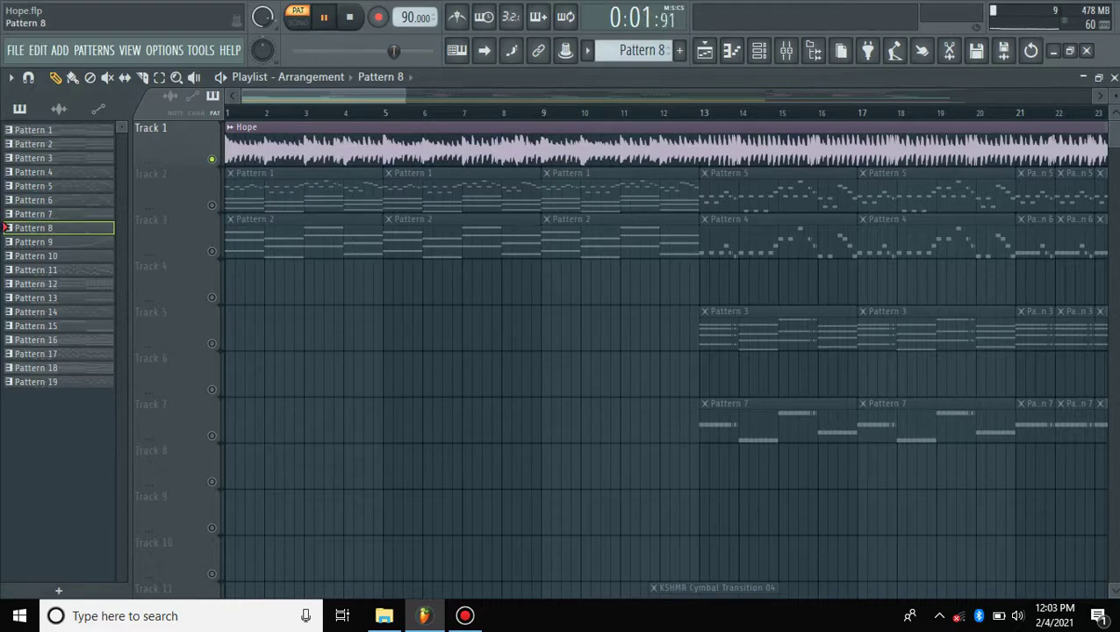
key("space")
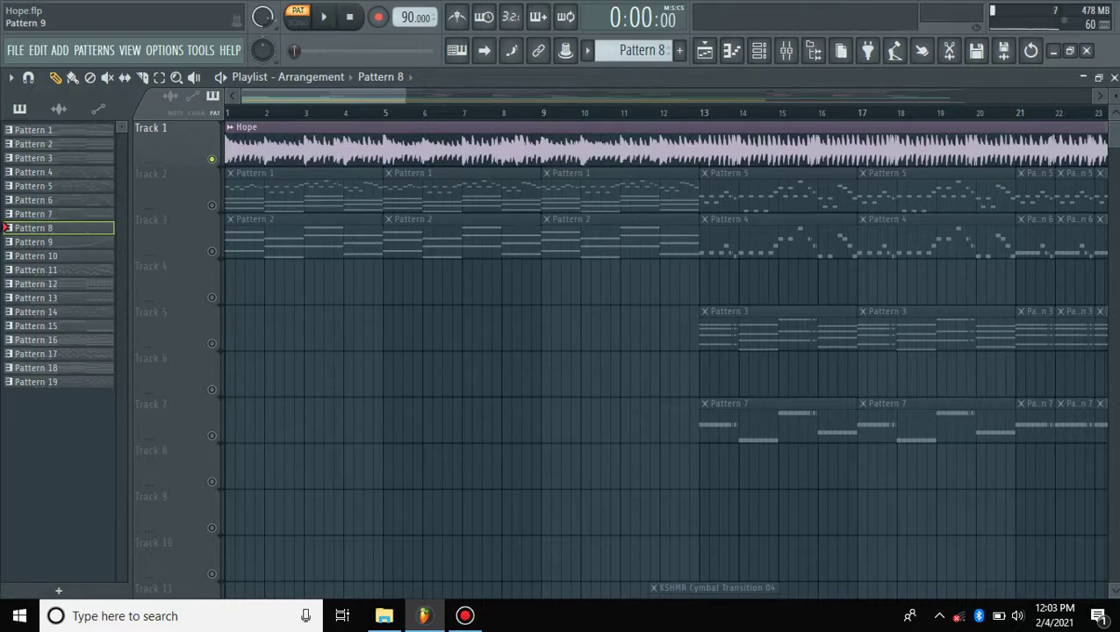
left_click(33, 241)
key("space")
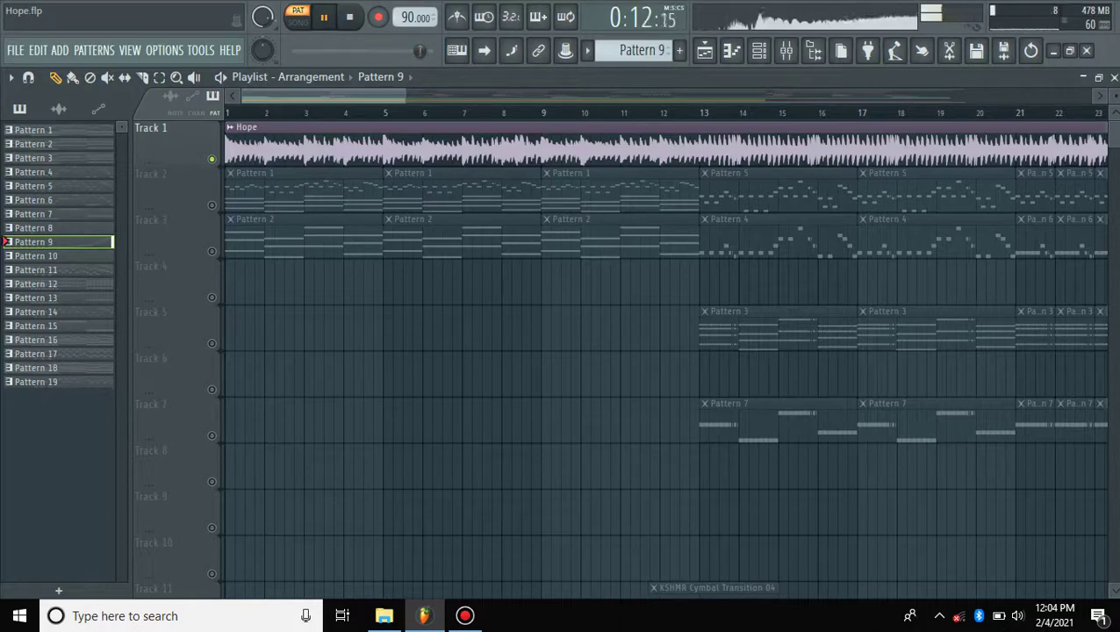
key("space")
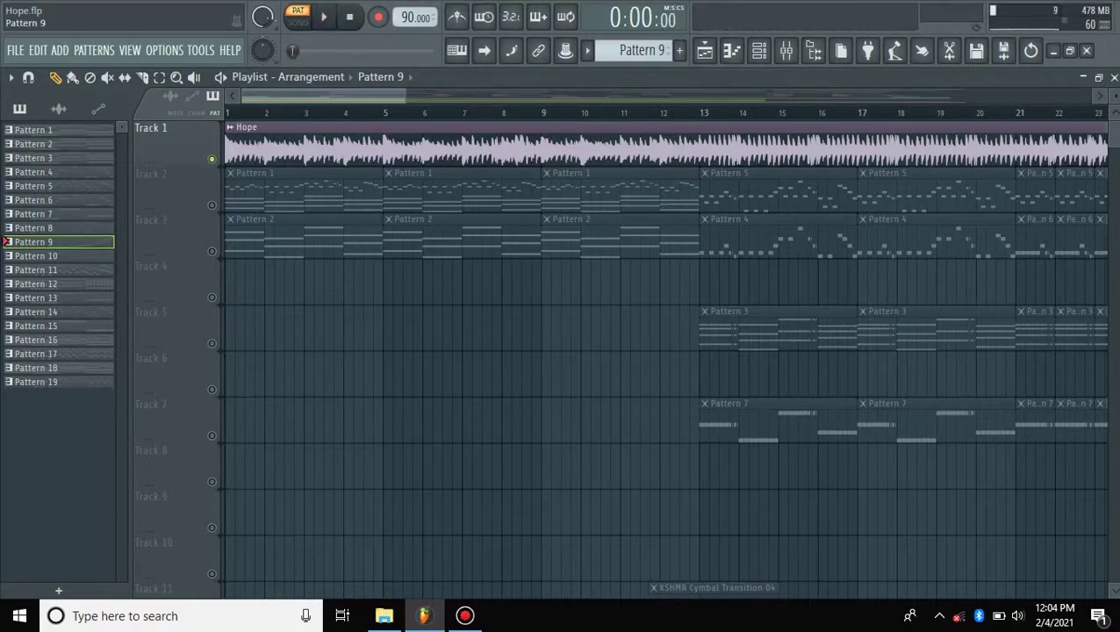
Audition Pattern 10 briefly and then Pattern 11, stopping playback after each one
left_click(36, 255)
key("space")
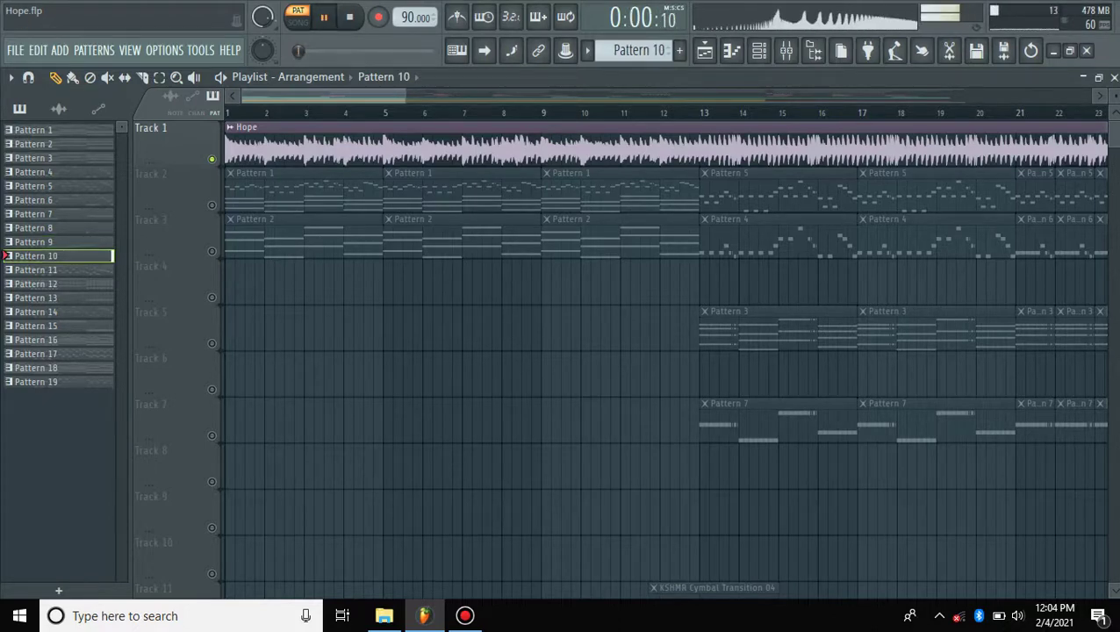
key("space")
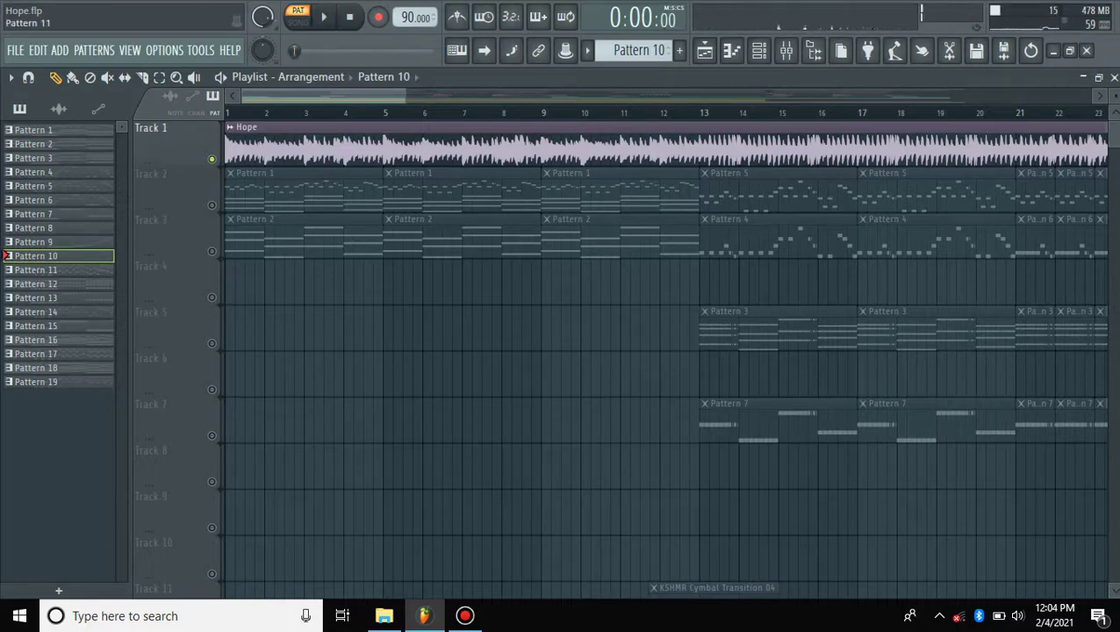
left_click(35, 269)
key("space")
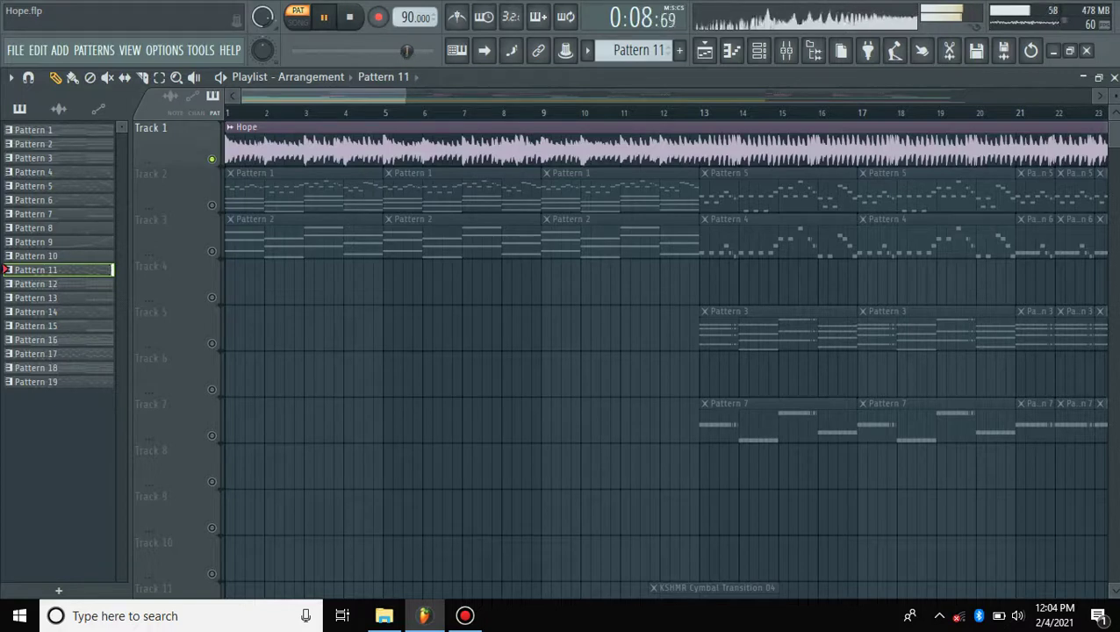
key("space")
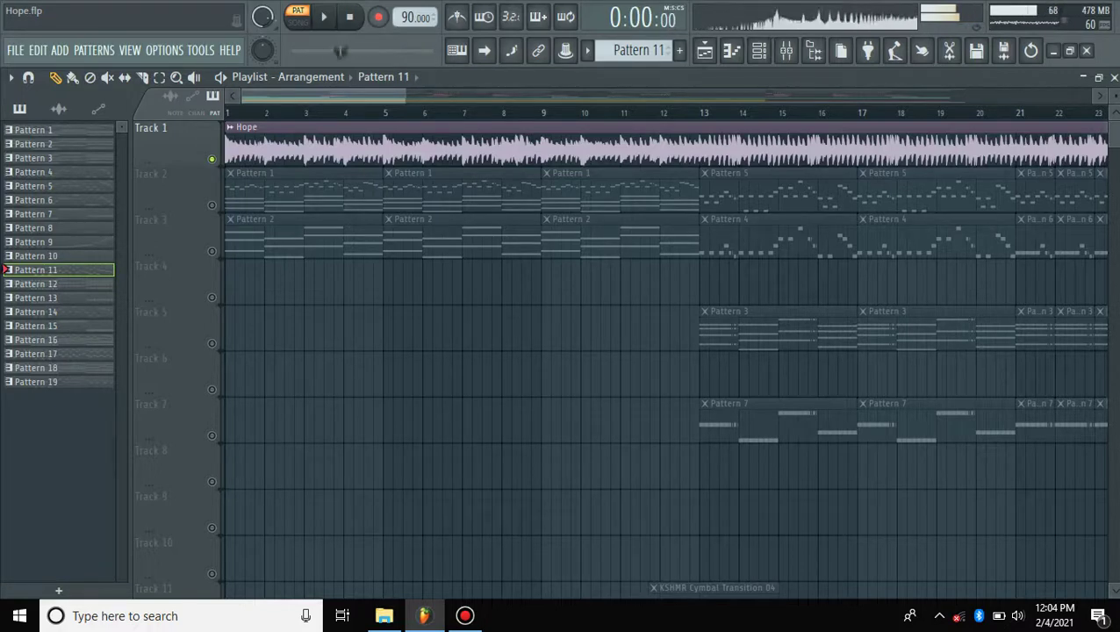
Audition Pattern 12 and then Pattern 13, stopping playback after each one
left_click(35, 284)
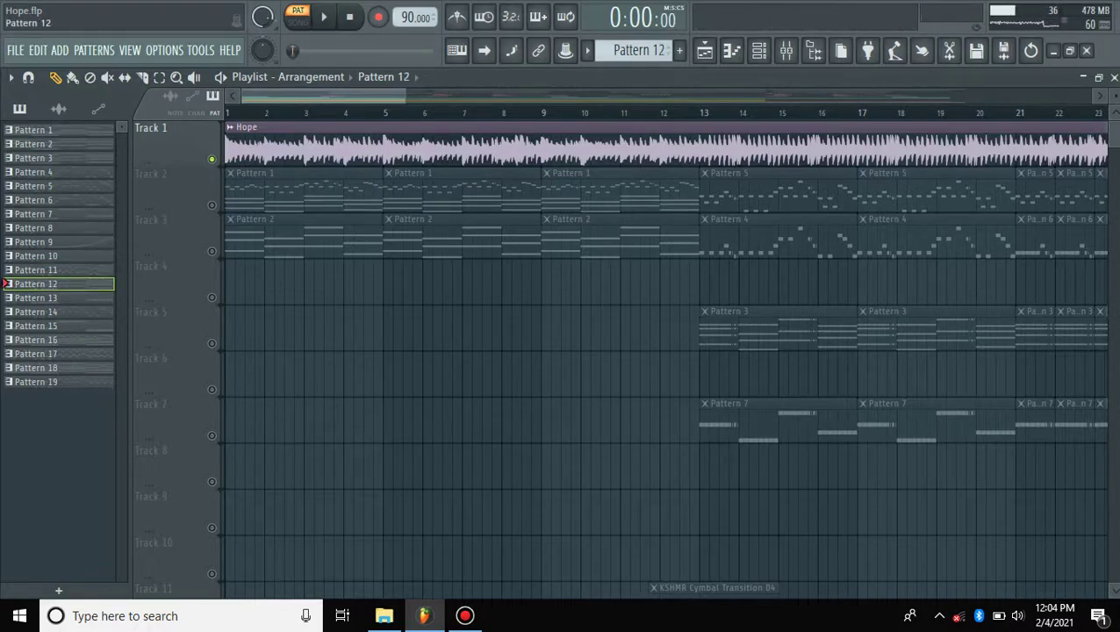
key("space")
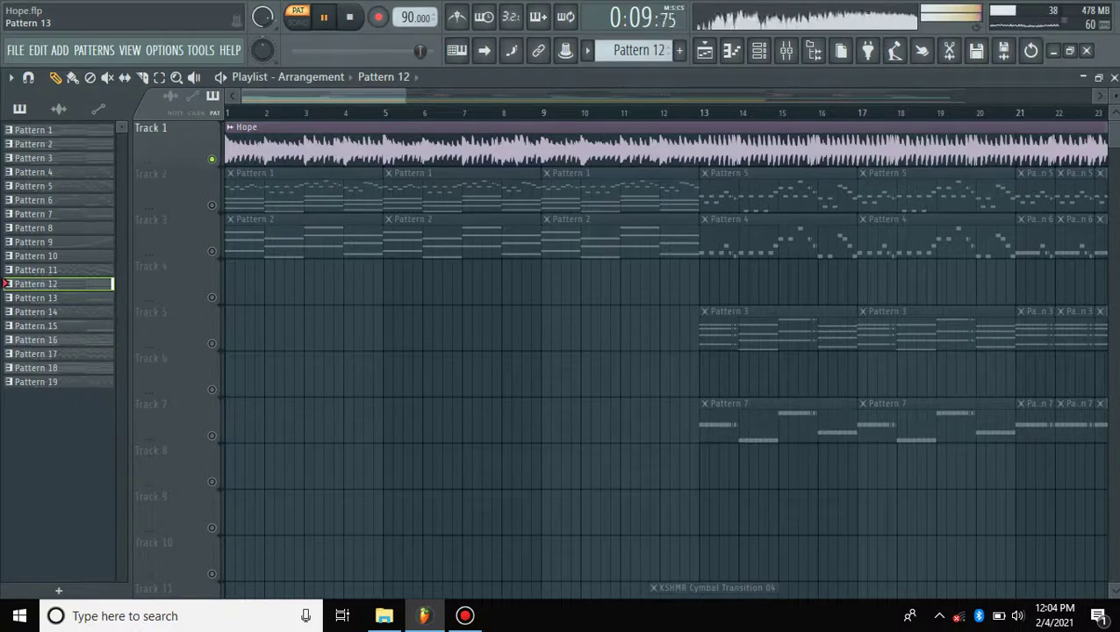
key("space")
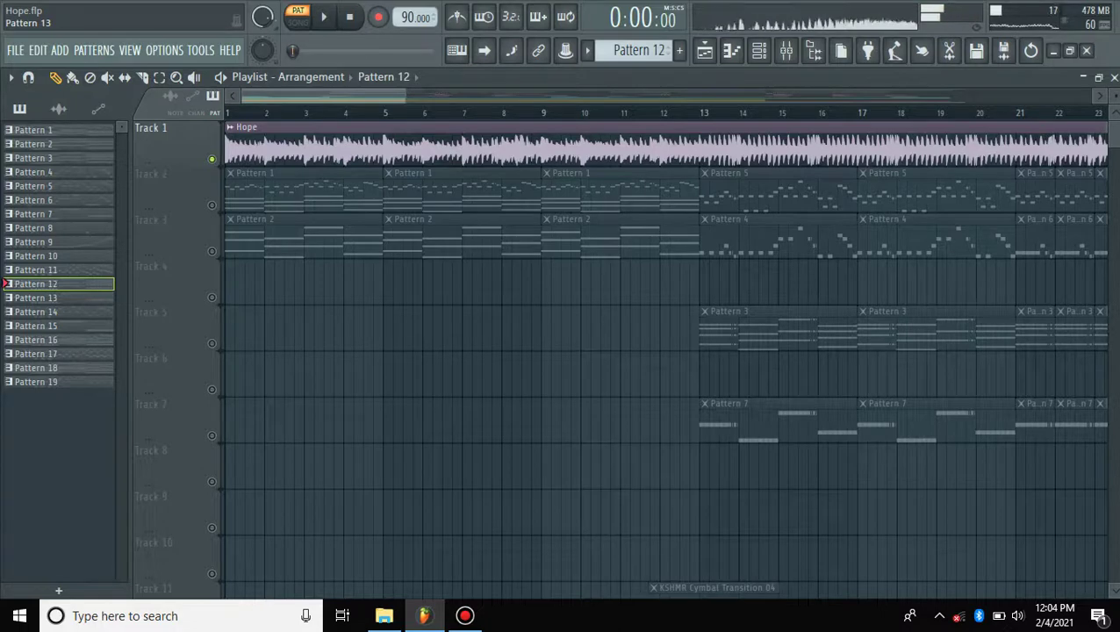
left_click(36, 297)
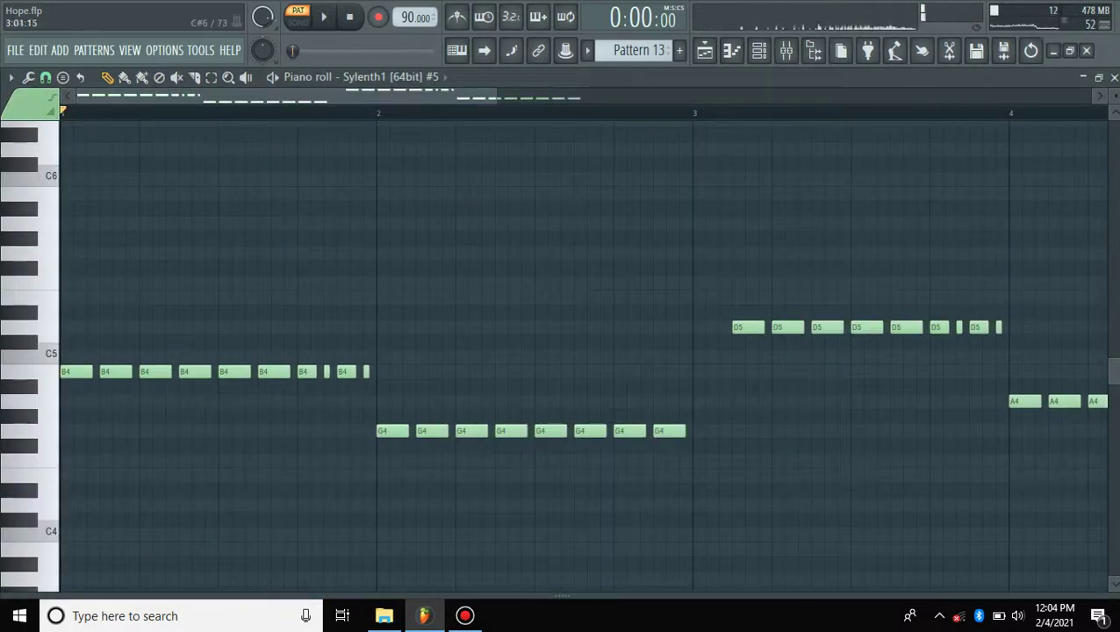
left_click(1114, 77)
key("space")
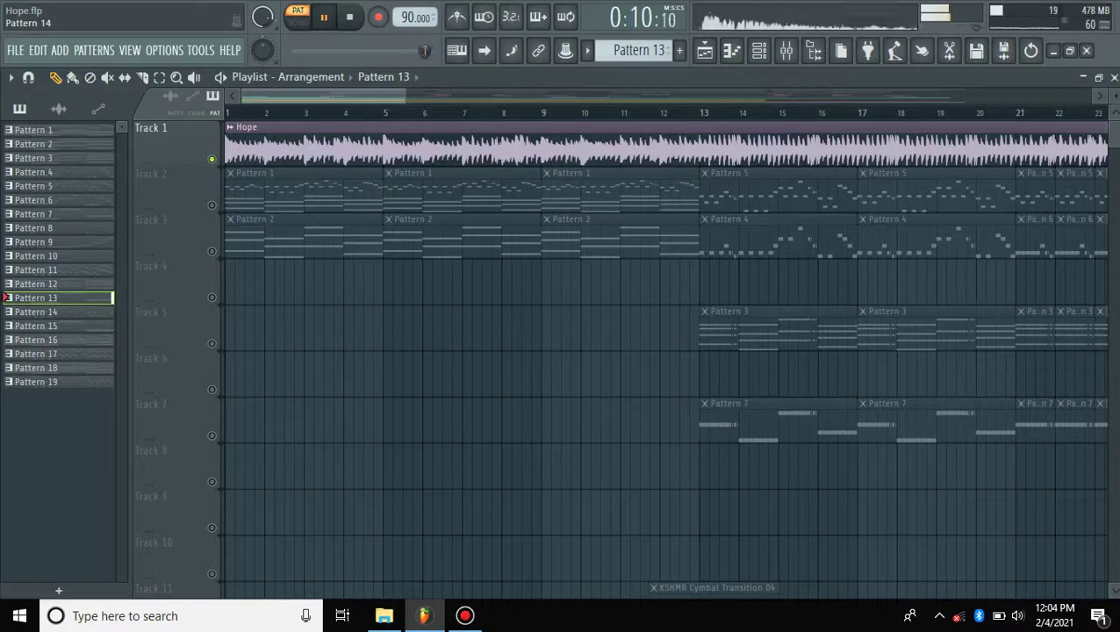
key("space")
Audition Pattern 14 and then Pattern 15, stopping playback after each one
left_click(35, 312)
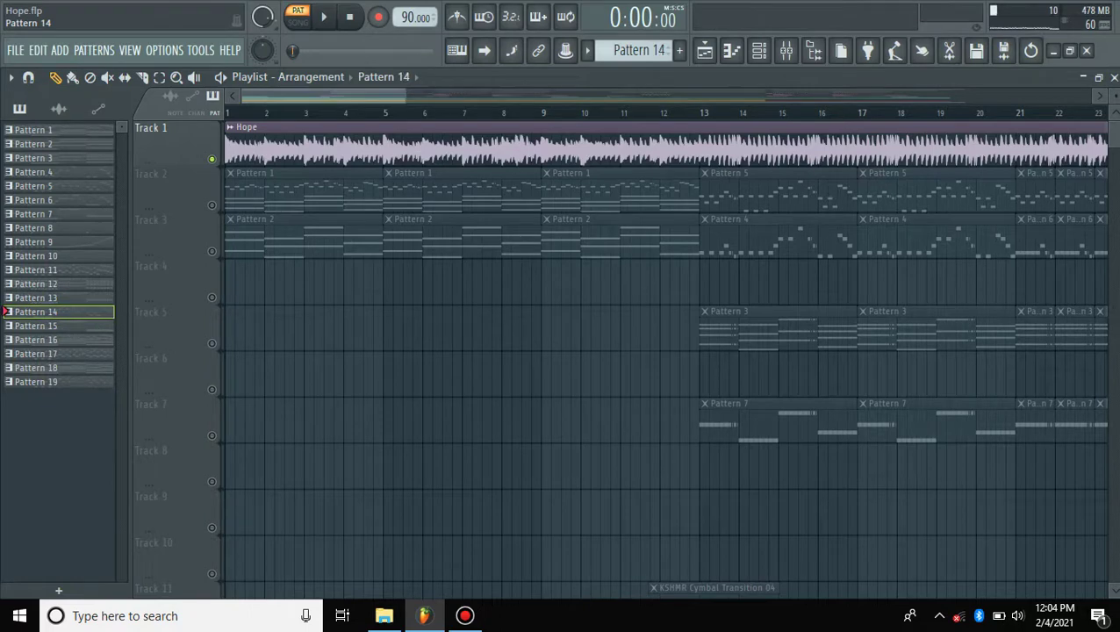
key("space")
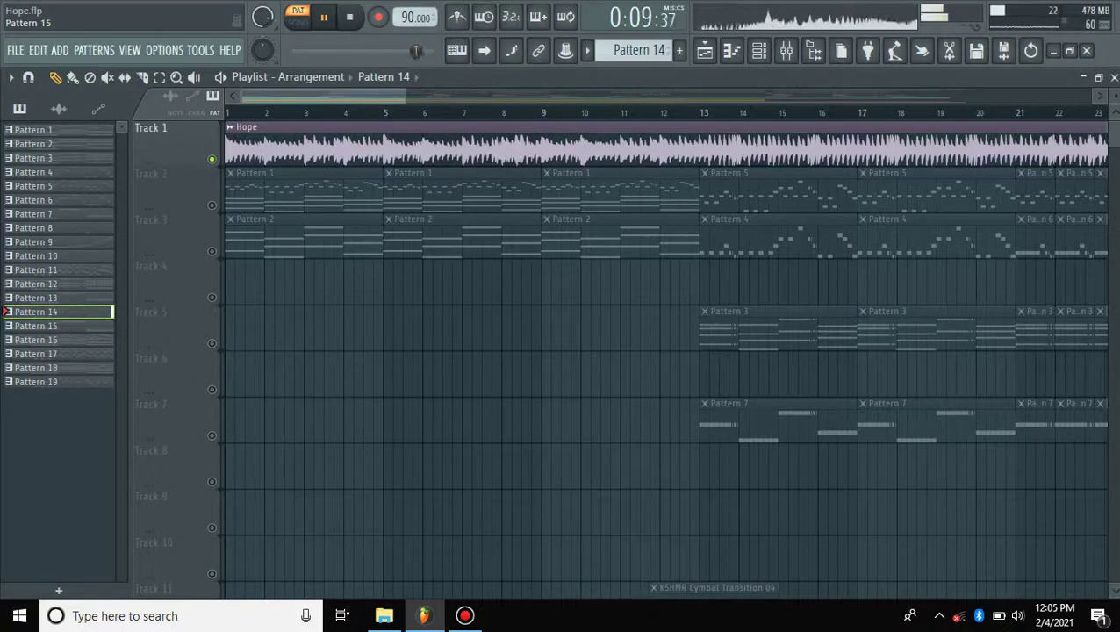
key("space")
left_click(36, 326)
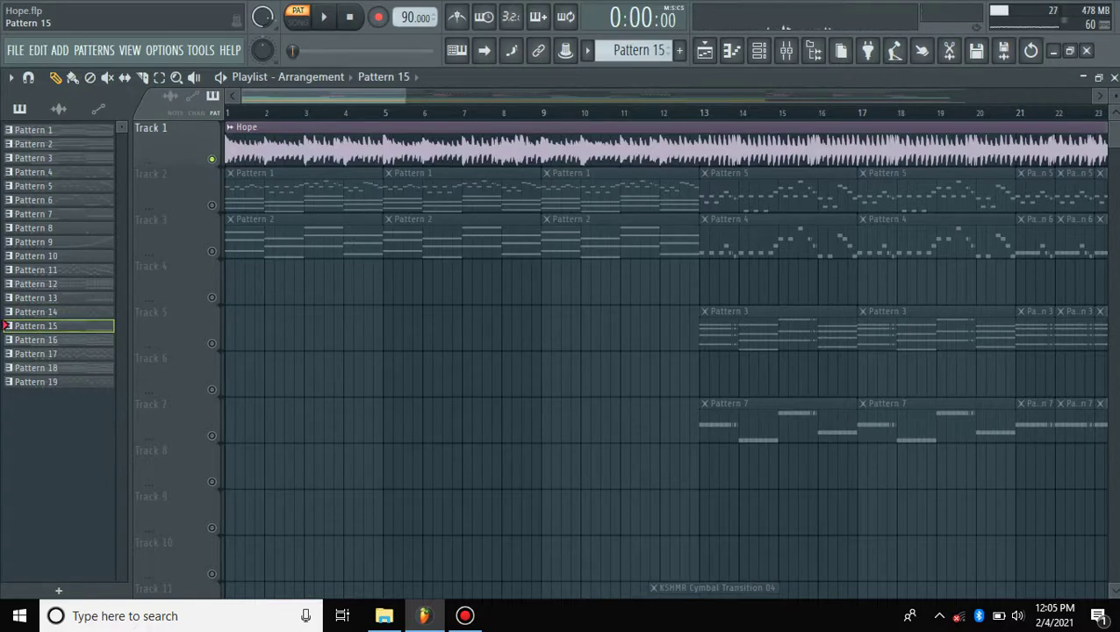
key("space")
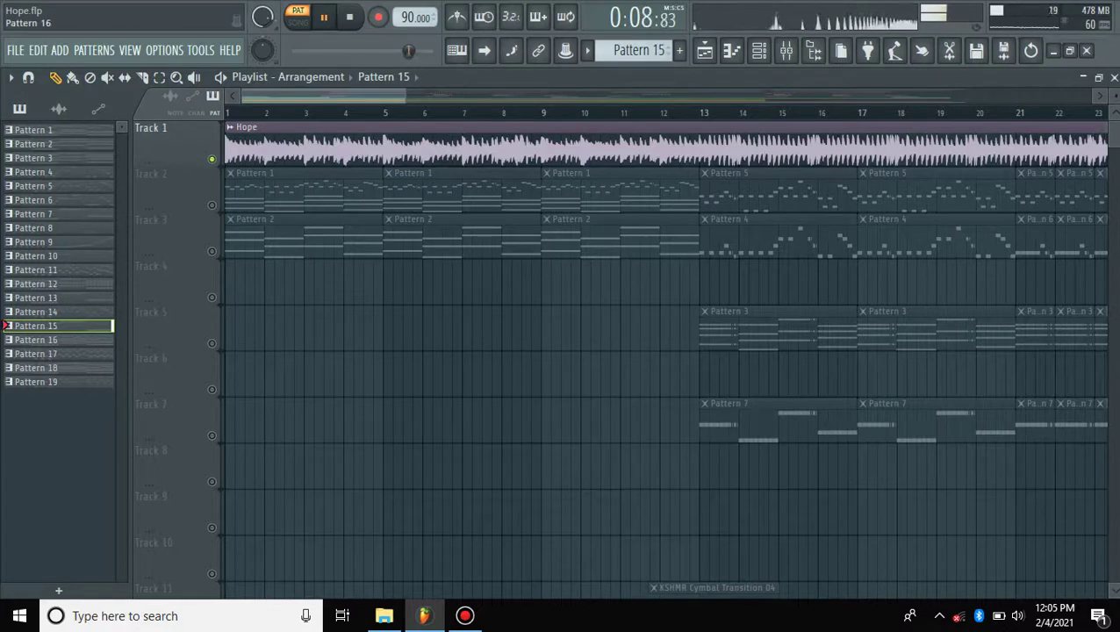
key("space")
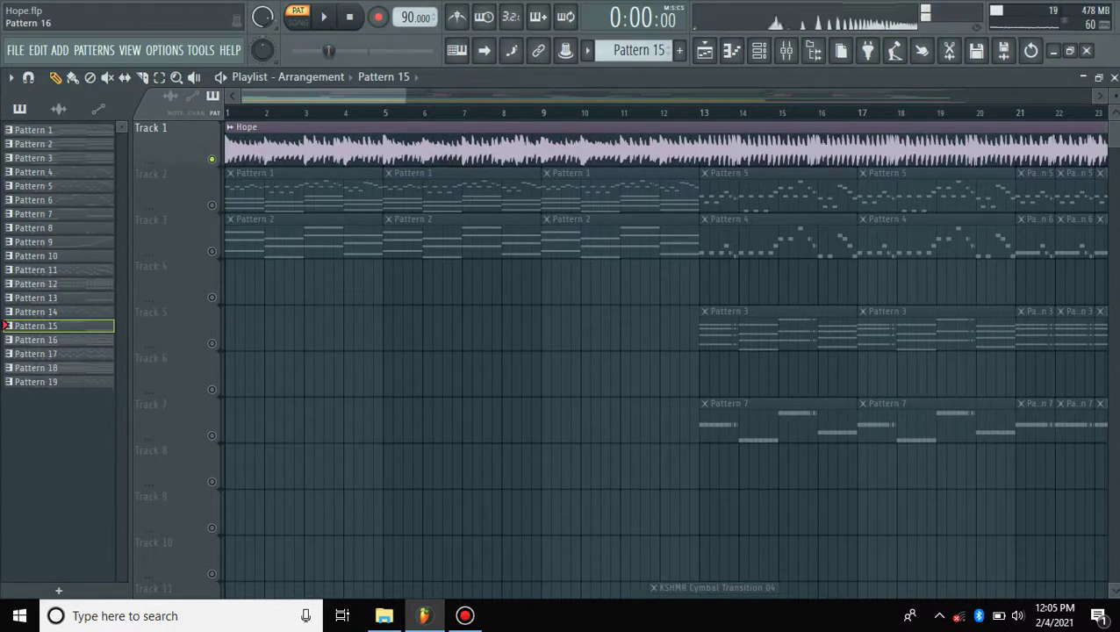
Audition Pattern 16 and Pattern 17 one at a time, stopping playback after each one
left_click(35, 340)
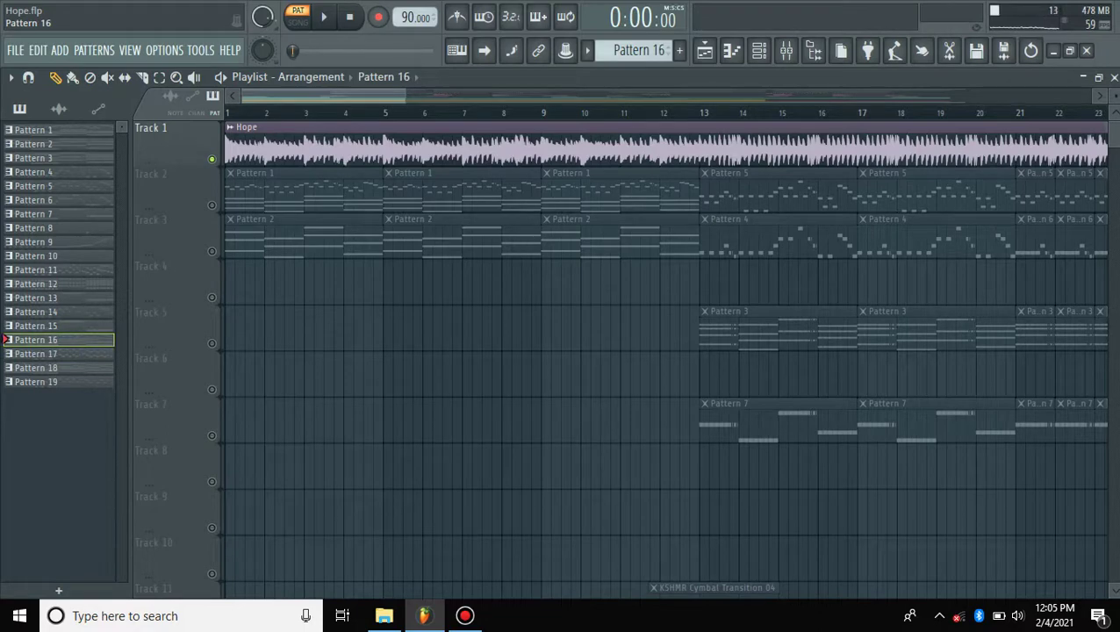
key("space")
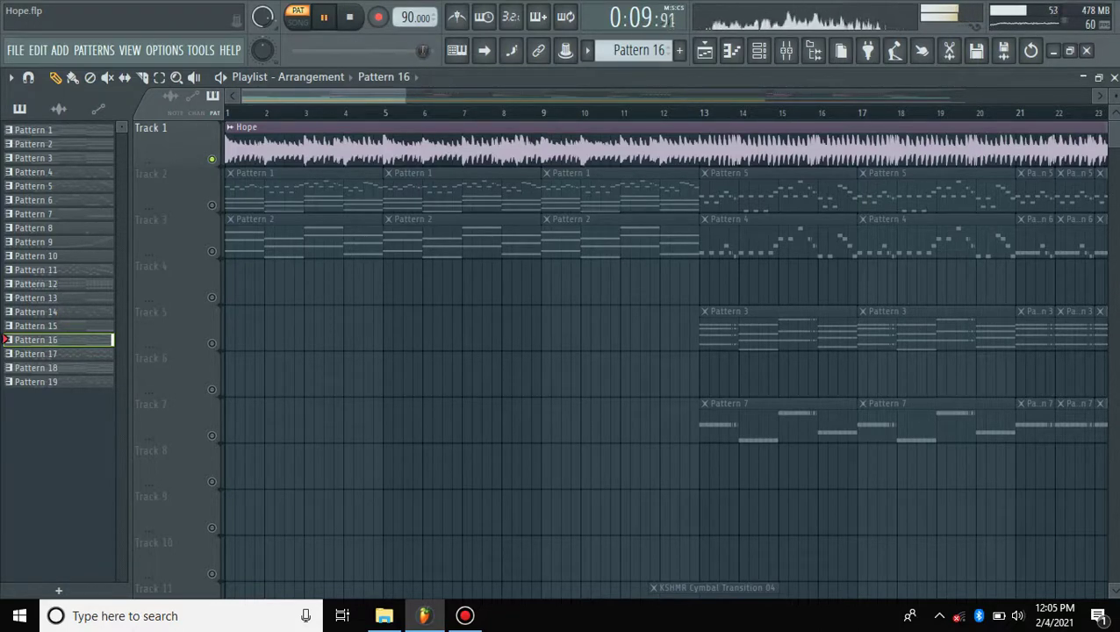
key("space")
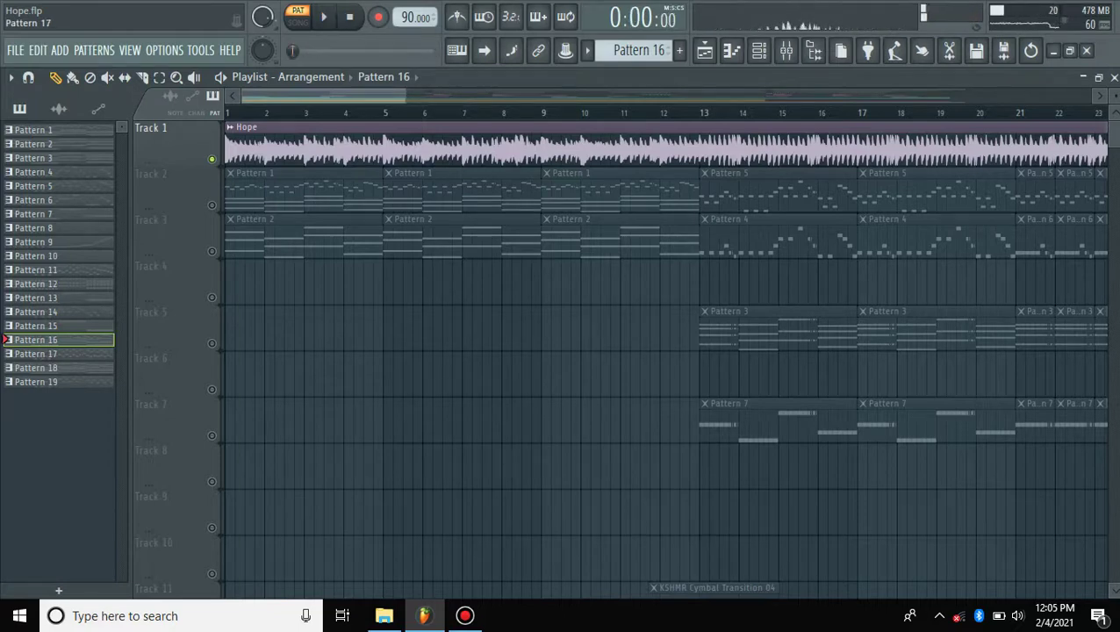
left_click(35, 354)
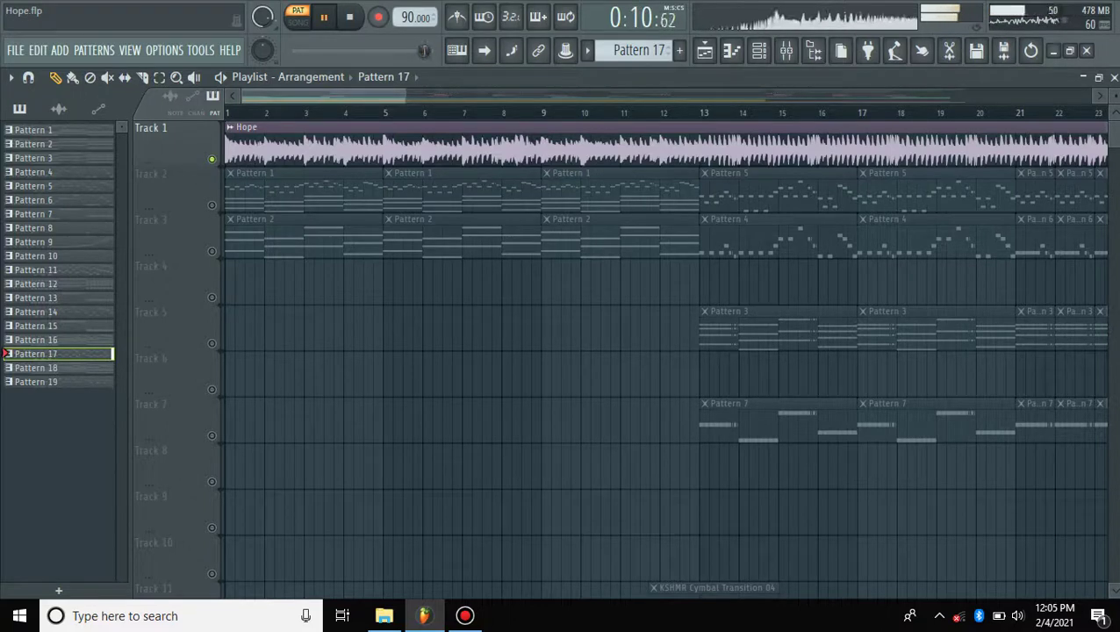
key("space")
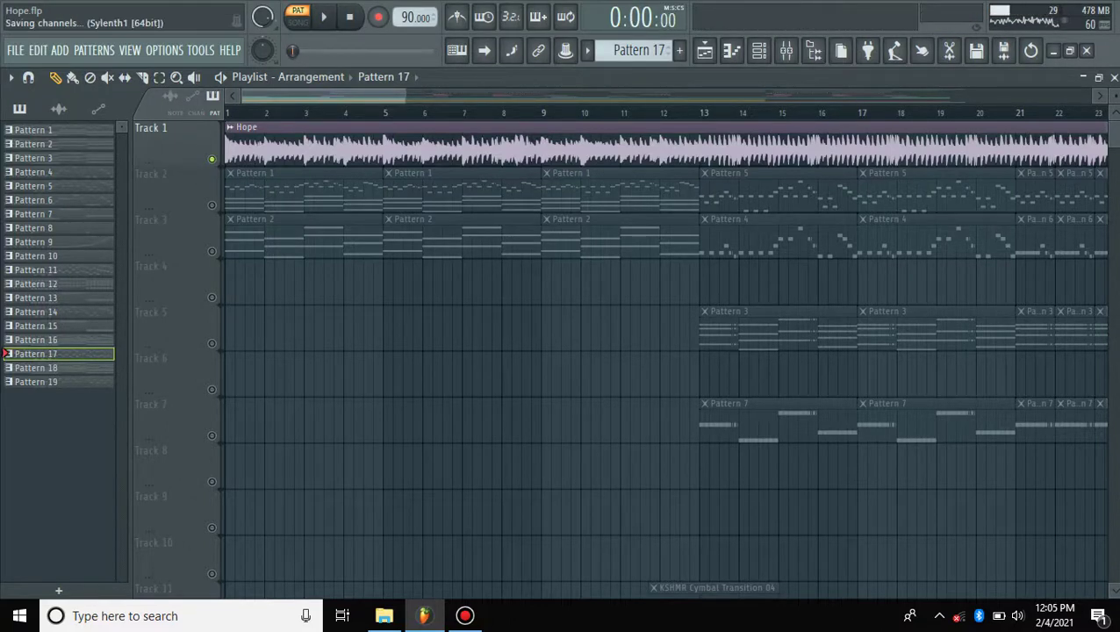
Start playing Pattern 18 and run the macro that switches smart disable for all plugins
left_click(36, 368)
key("space")
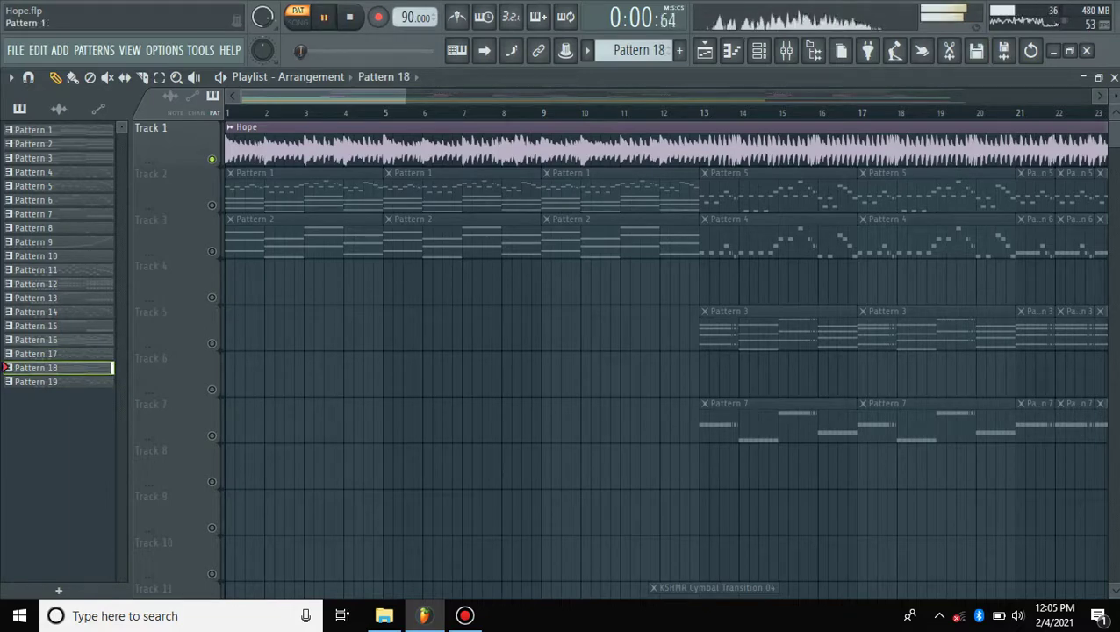
left_click(200, 50)
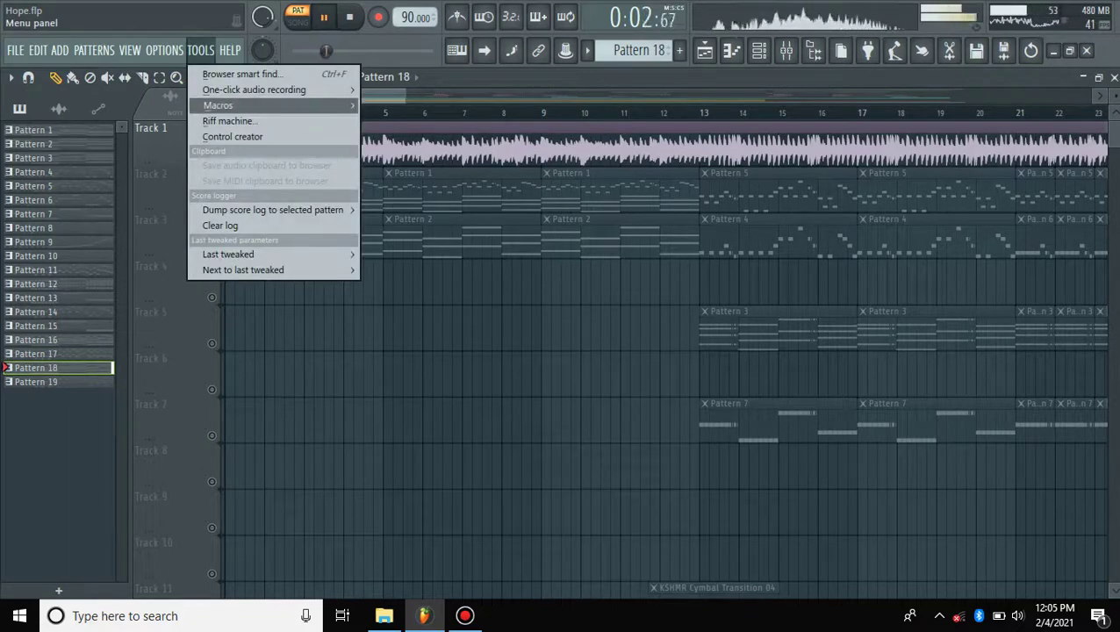
mouse_move(219, 105)
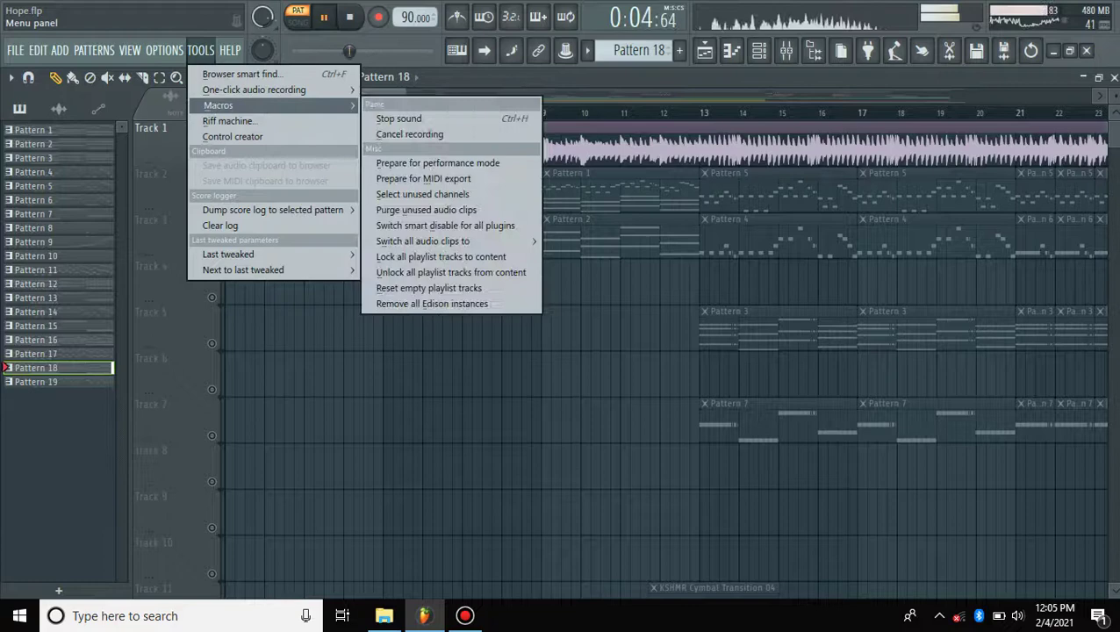
left_click(445, 225)
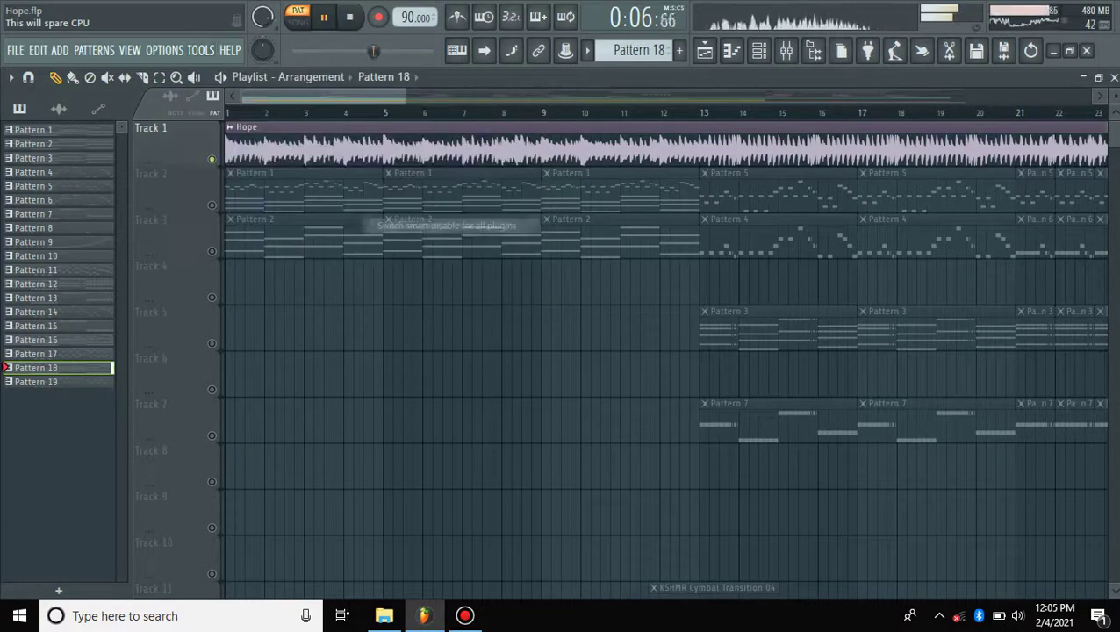
Stop and replay Pattern 18 from its start, and audition Pattern 19, stopping playback after each one
left_click(323, 17)
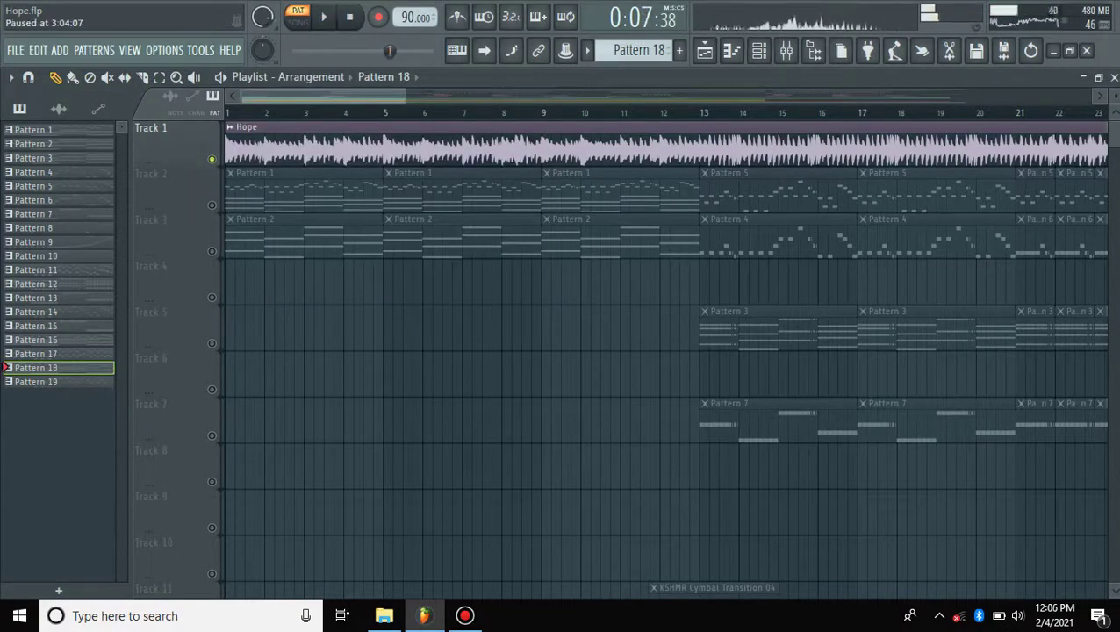
left_click(349, 16)
key("space")
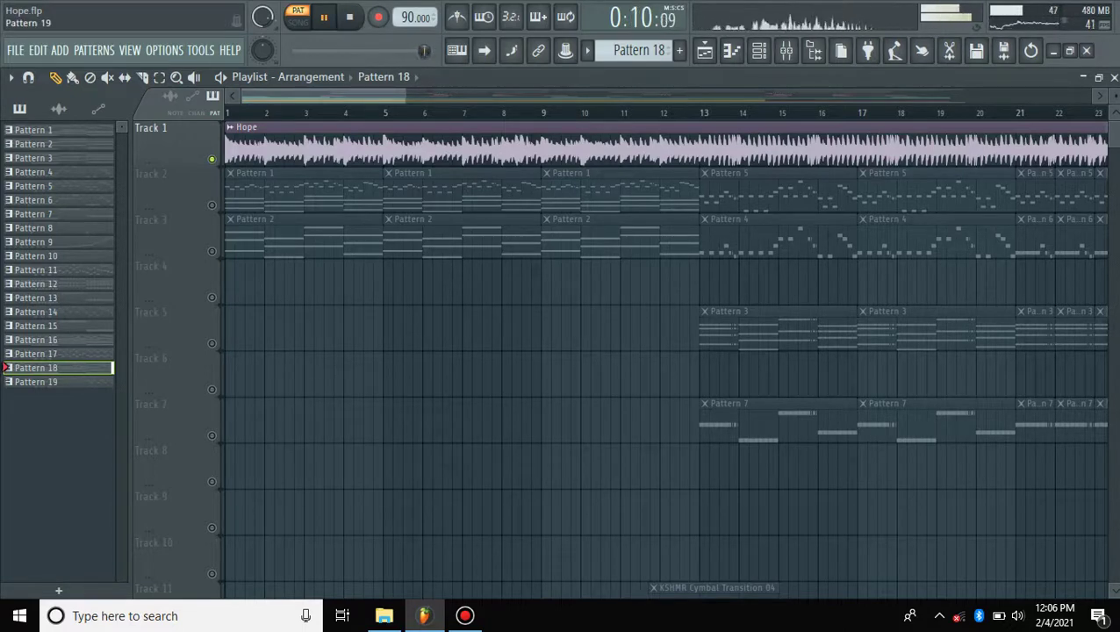
key("space")
left_click(35, 381)
key("space")
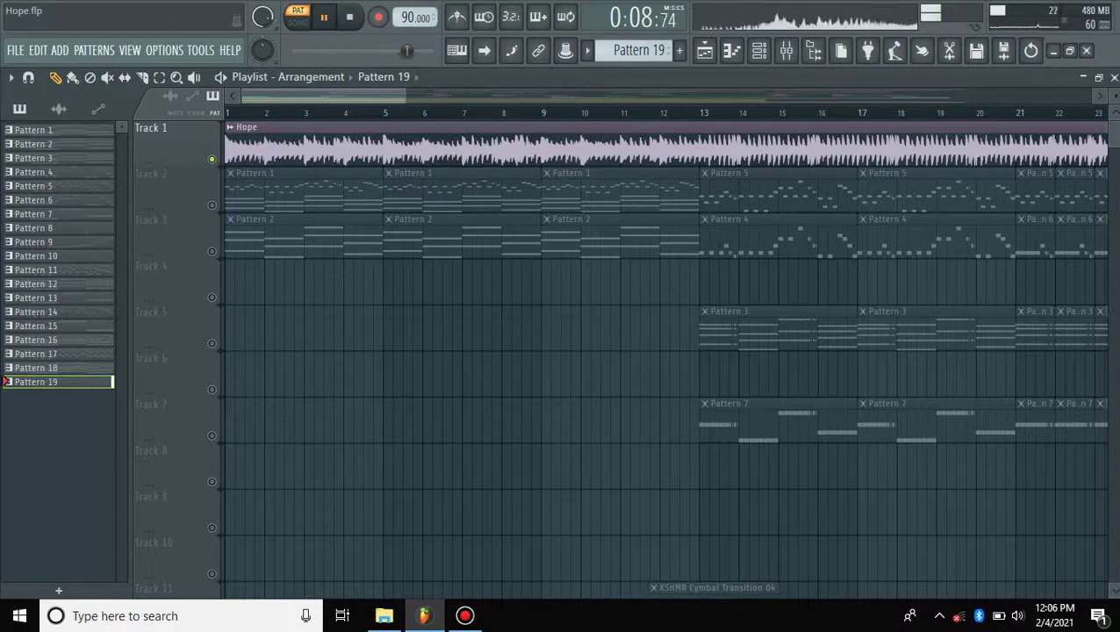
key("space")
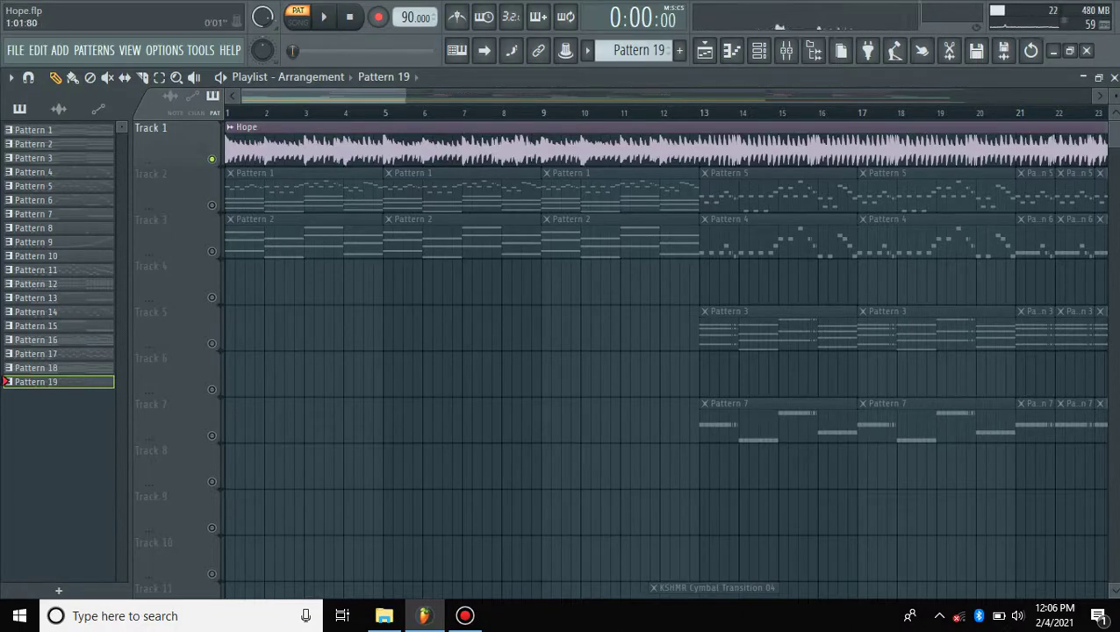
Switch playback to song mode with playlist auto-scrolling enabled, and play the arrangement from the beginning
key("l")
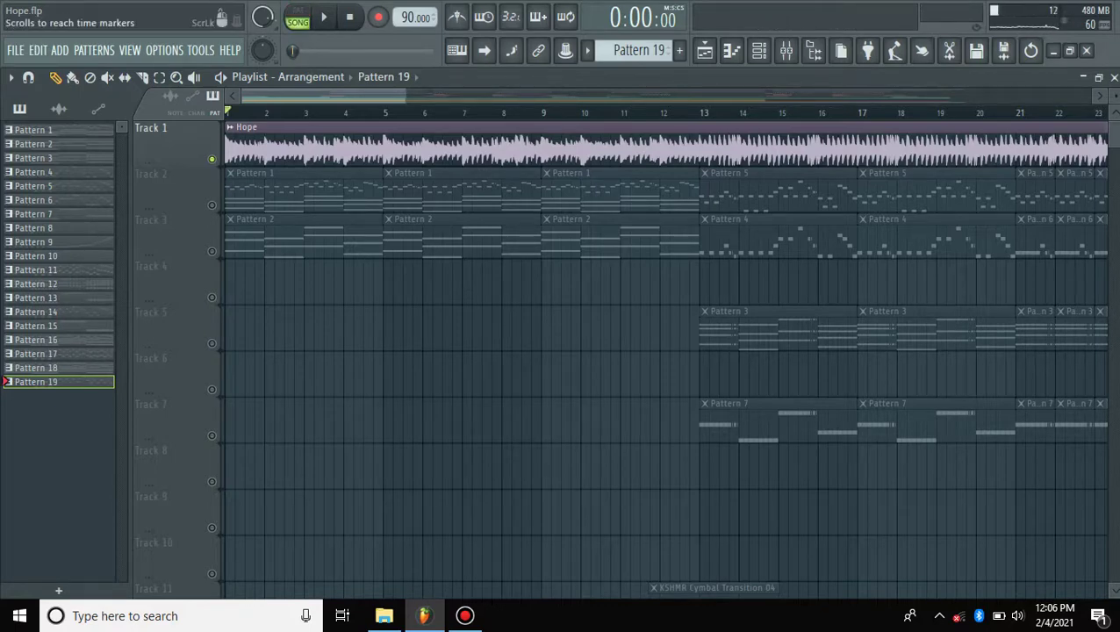
left_click(483, 50)
key("space")
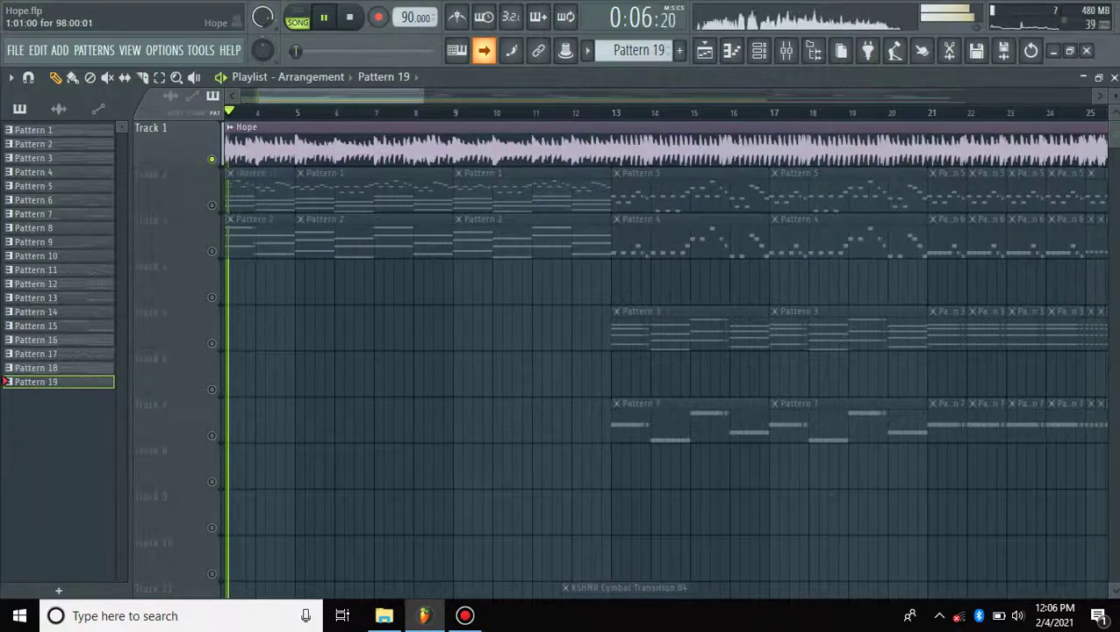
Examine the playlist's tracks and clips while the full Hope arrangement plays, and stop playback at its end
scroll(667, 351, "up", 1)
scroll(667, 351, "down", 6)
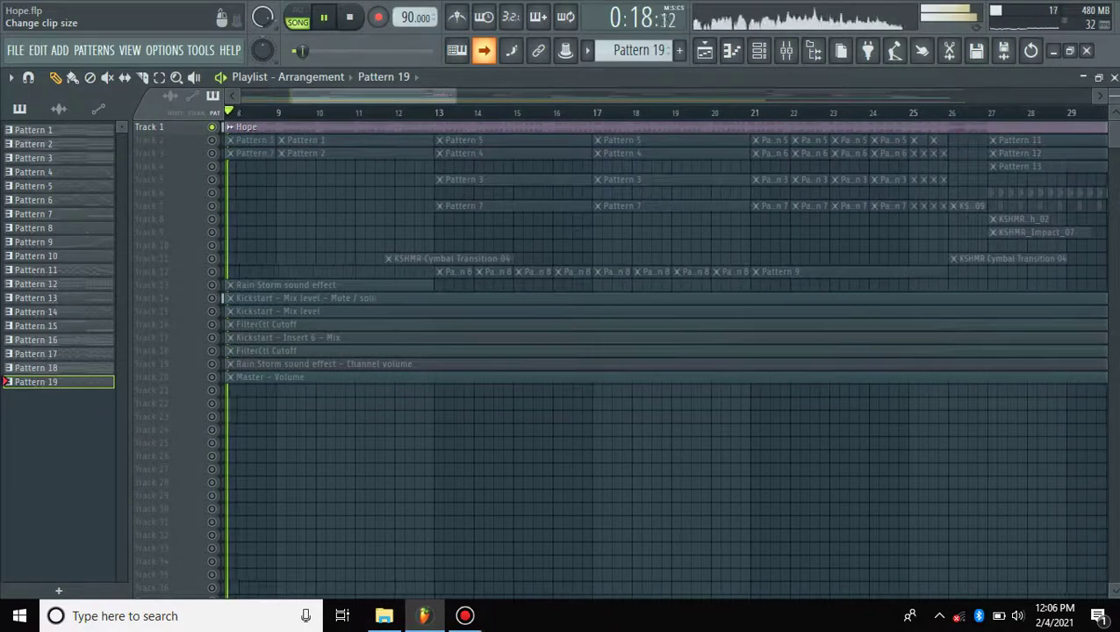
scroll(147, 130, "up", 3)
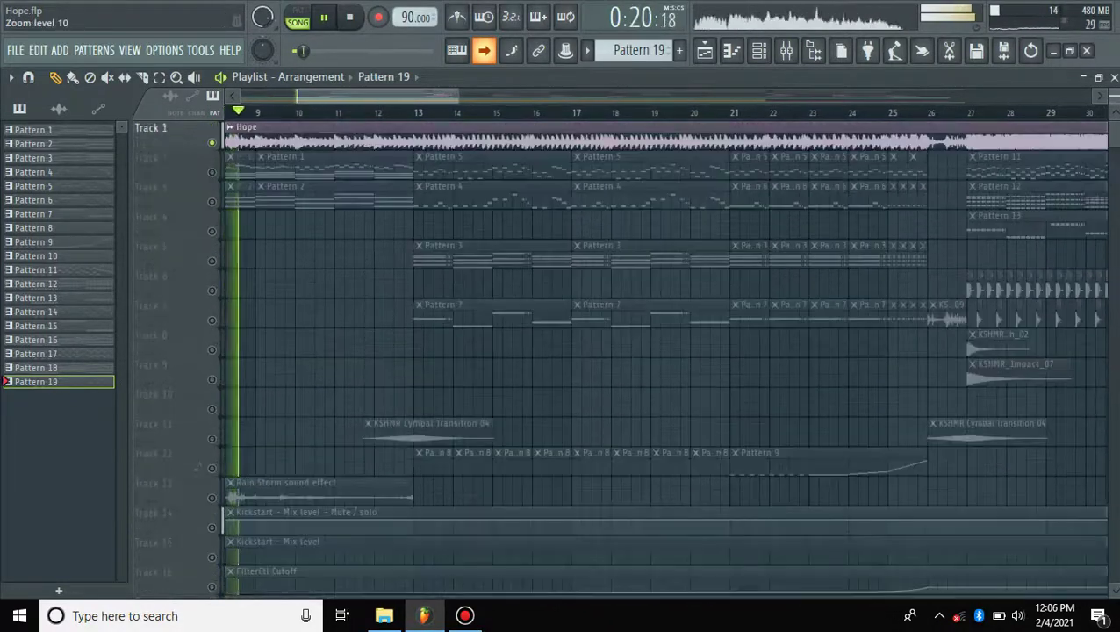
scroll(145, 263, "up", 4)
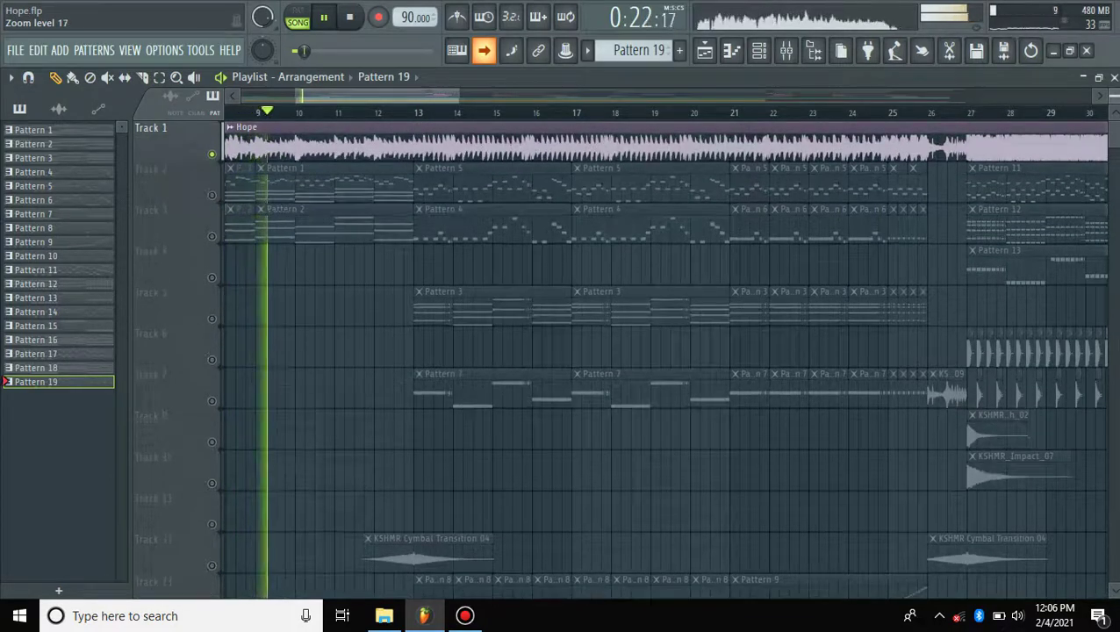
scroll(146, 263, "down", 1)
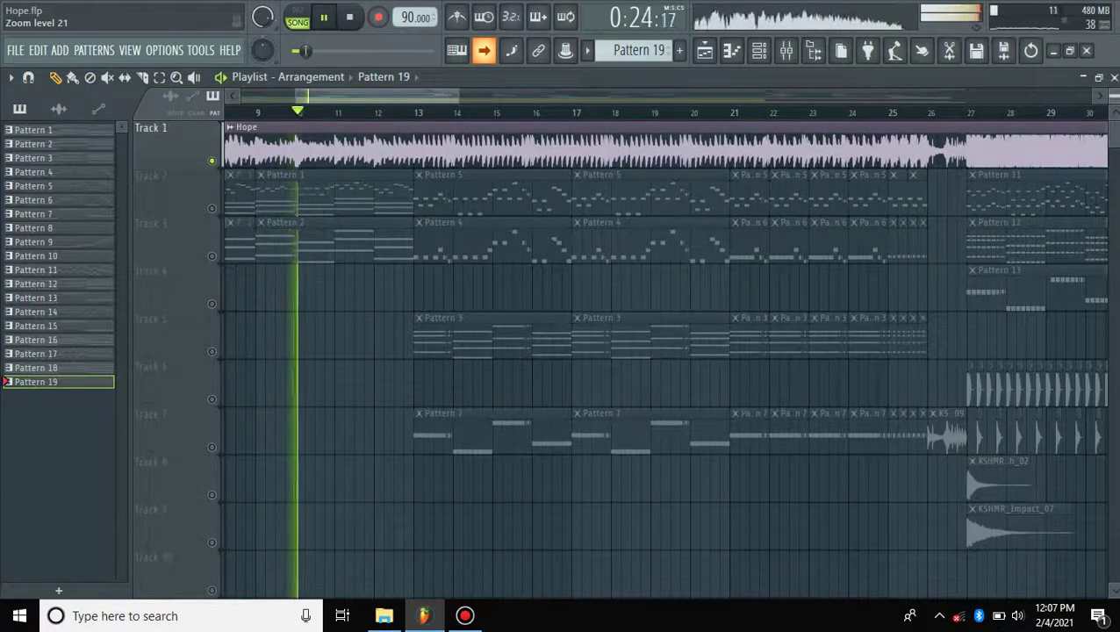
scroll(146, 263, "down", 1)
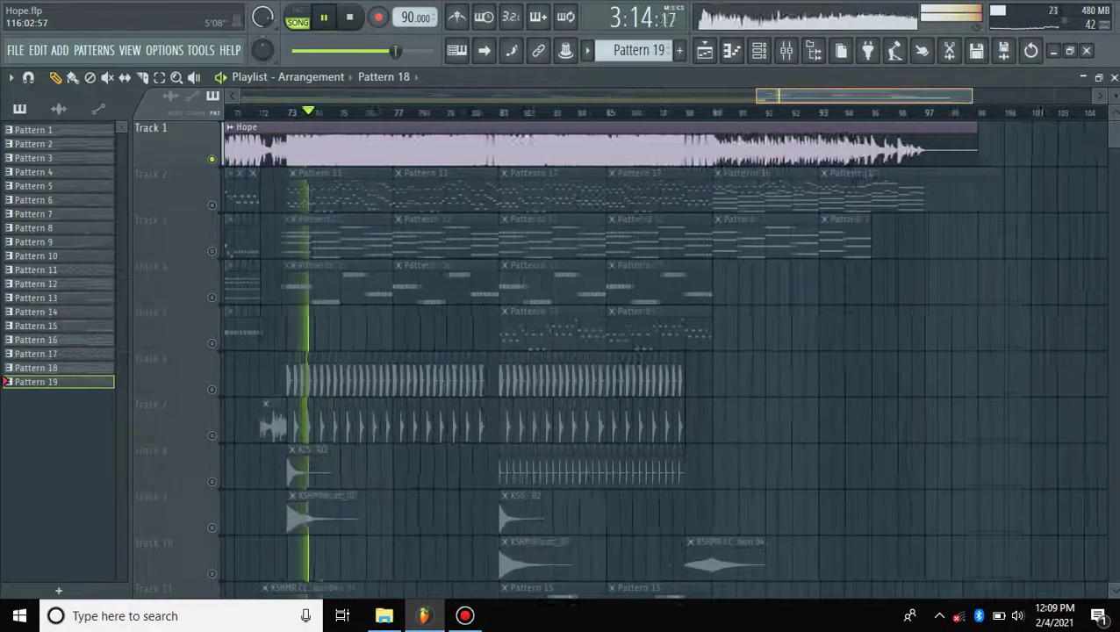
scroll(667, 351, "up", 2)
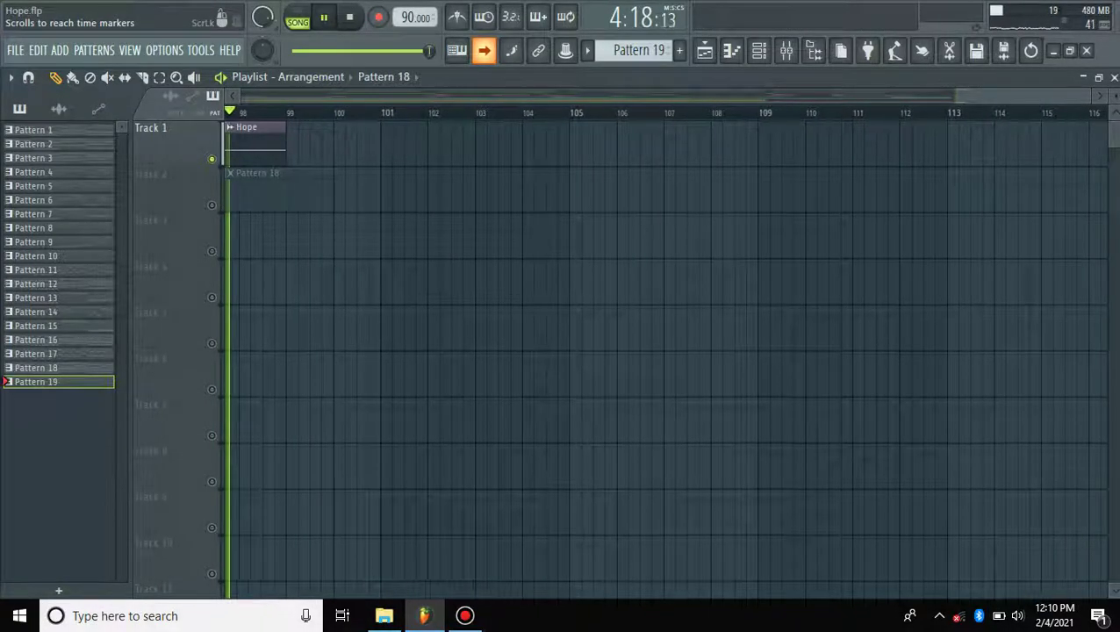
key("space")
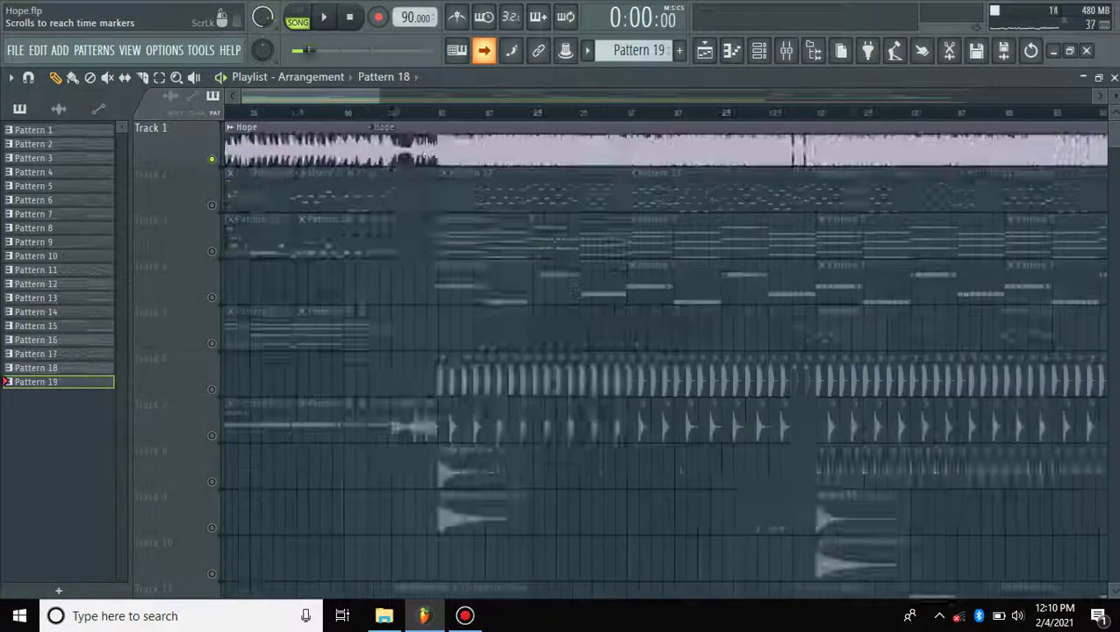